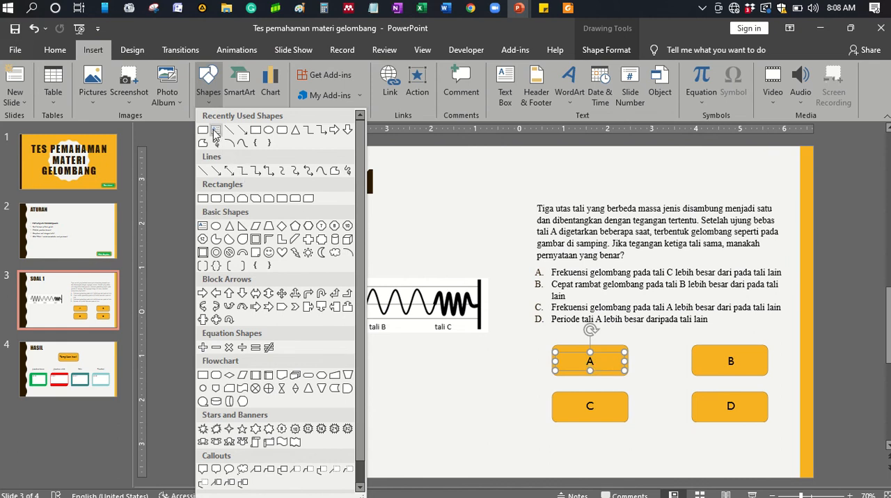
pyautogui.click(216, 130)
pyautogui.moveTo(511, 356)
pyautogui.mouseDown()
pyautogui.moveTo(544, 382)
pyautogui.moveTo(541, 352)
pyautogui.mouseUp()
pyautogui.click(540, 352)
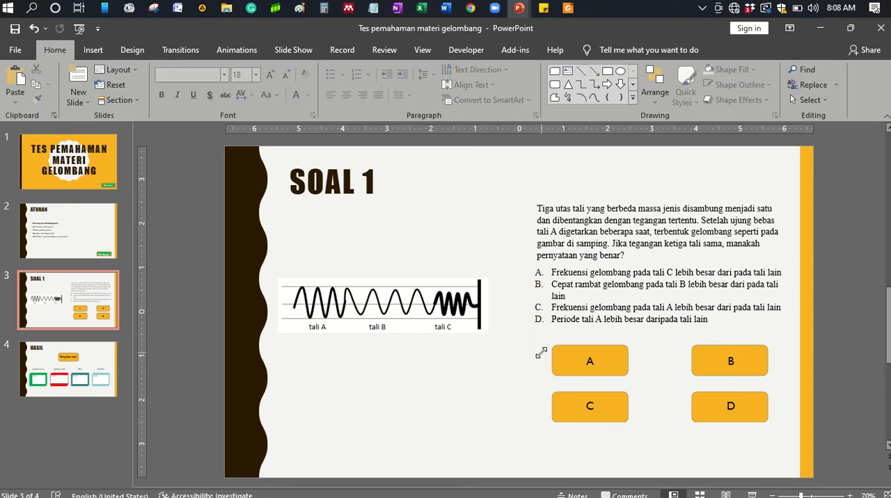
pyautogui.click(580, 361)
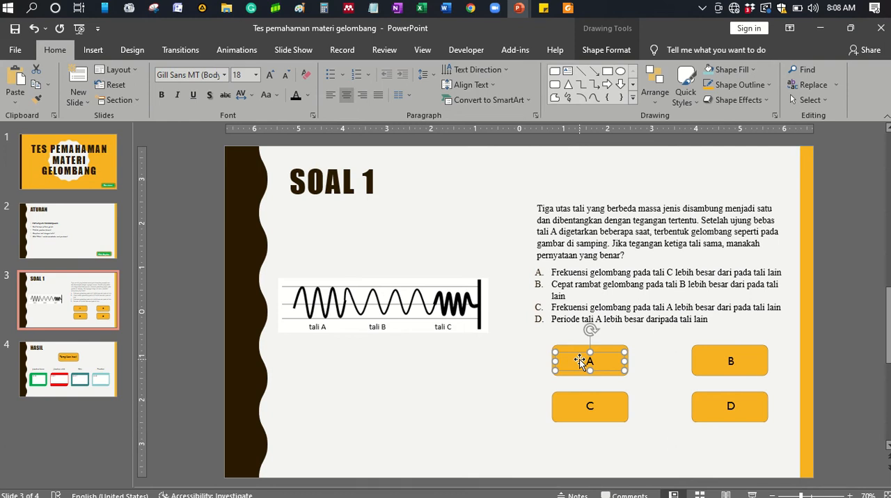
# - Set answer button B on the SOAL 1 slide to run the macro Slide4.CorrectAnswer on mouse click
pyautogui.click(742, 362)
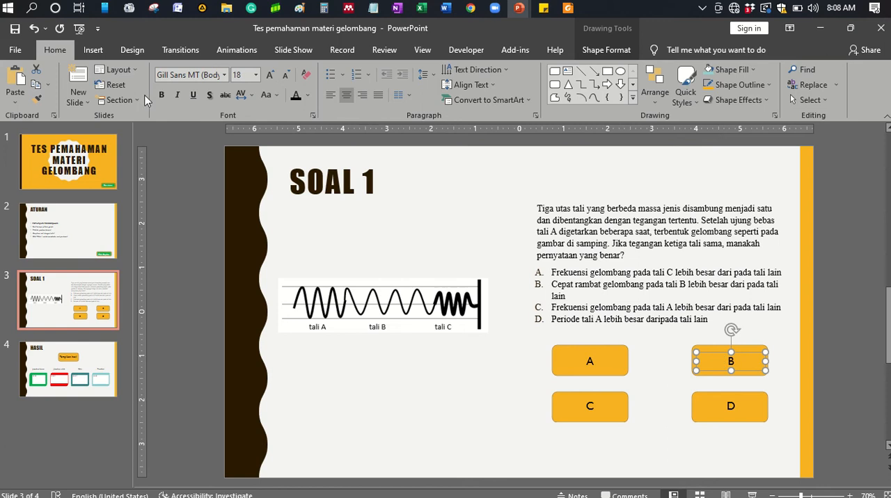
pyautogui.click(95, 52)
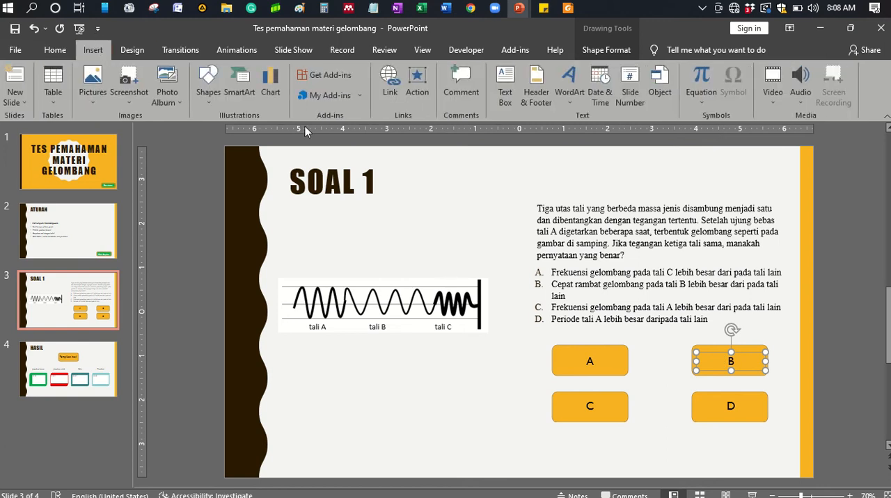
pyautogui.click(422, 85)
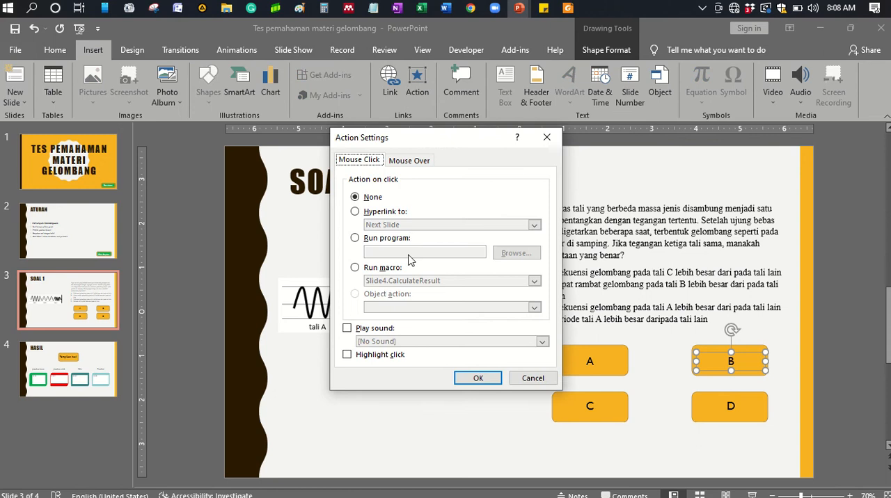
pyautogui.click(355, 239)
pyautogui.click(355, 268)
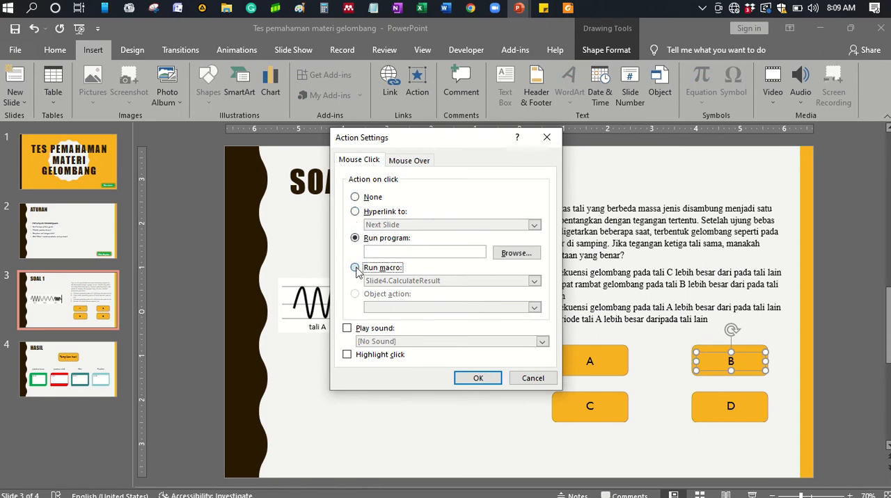
pyautogui.click(534, 281)
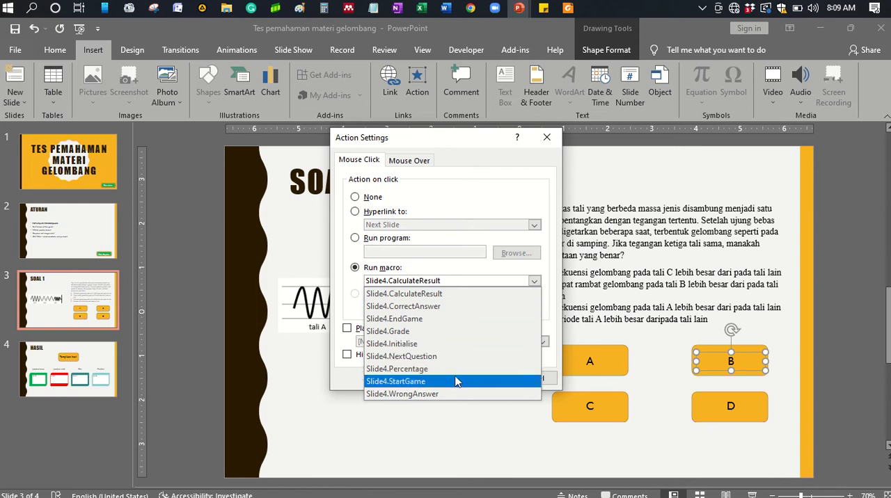
pyautogui.click(430, 308)
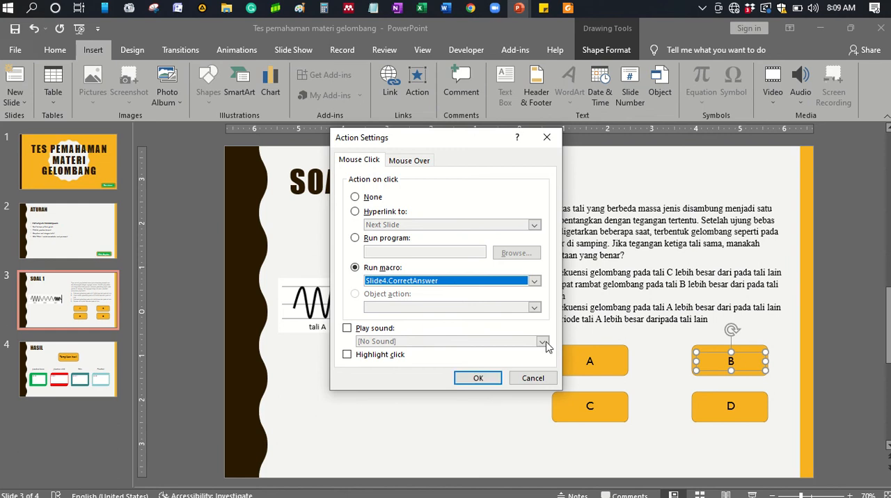
# - Add the Applause sound to button B's click action and apply the action settings
pyautogui.click(346, 329)
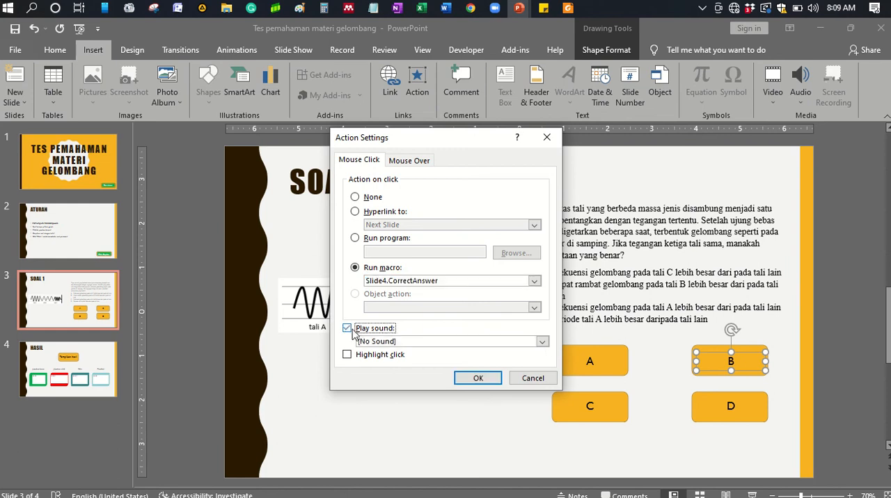
pyautogui.click(542, 342)
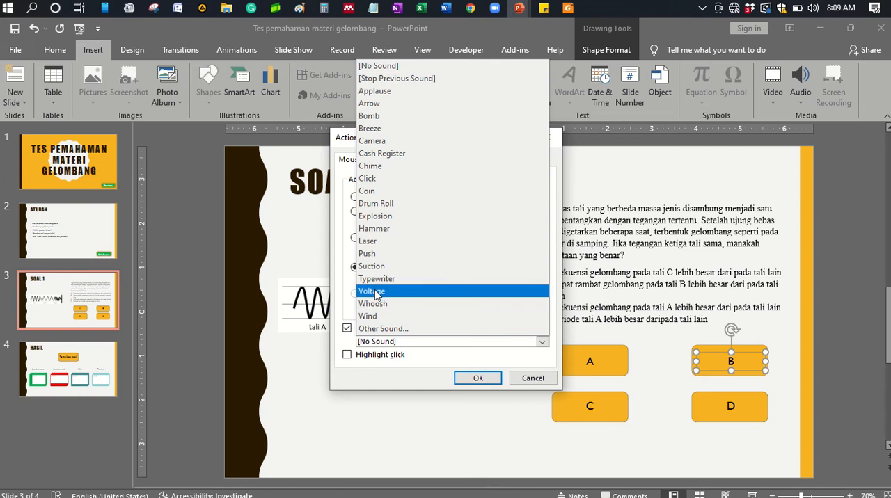
pyautogui.click(382, 92)
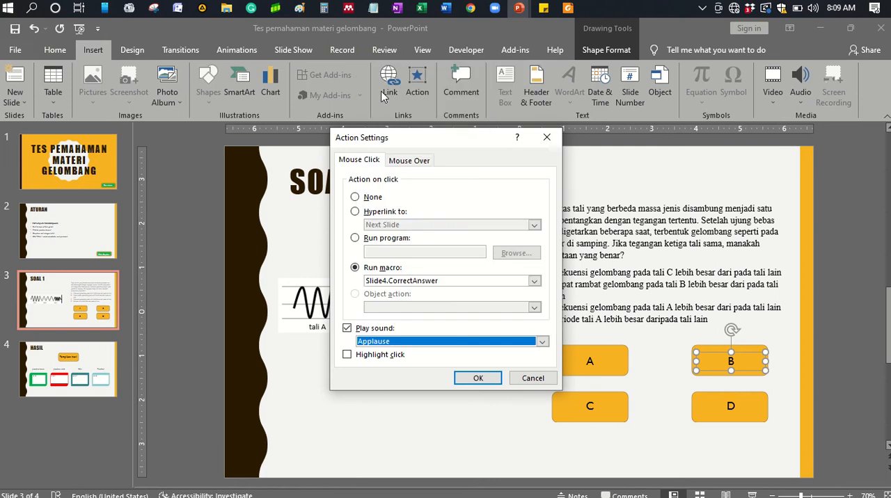
pyautogui.click(491, 381)
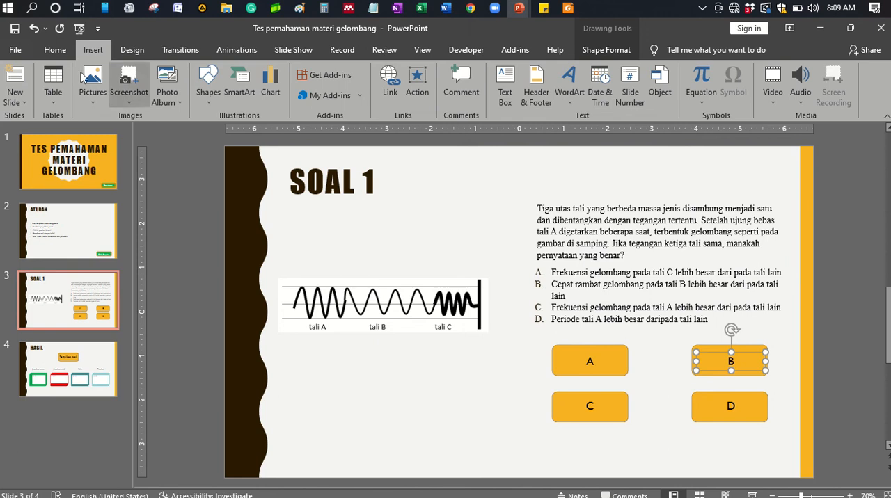
# - Check the file type choices for saving the presentation in the APLIKASI KOMPUTER folder, then return to the slide without saving
pyautogui.click(16, 51)
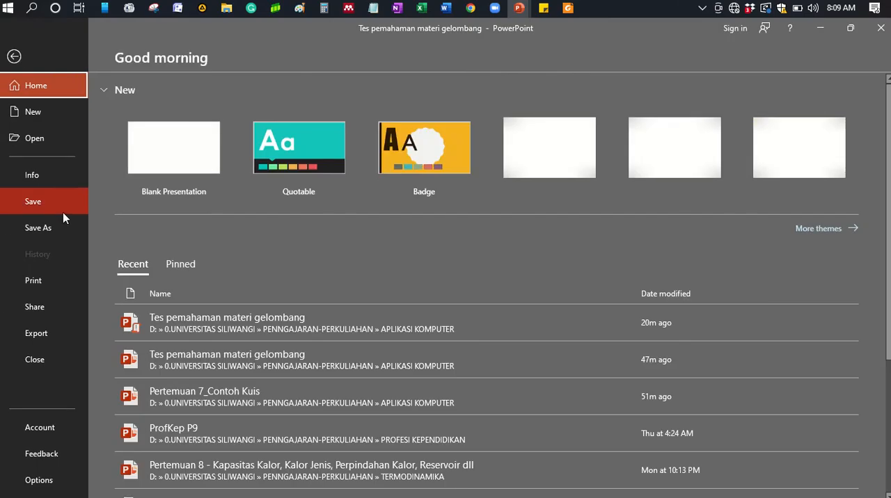
pyautogui.click(63, 226)
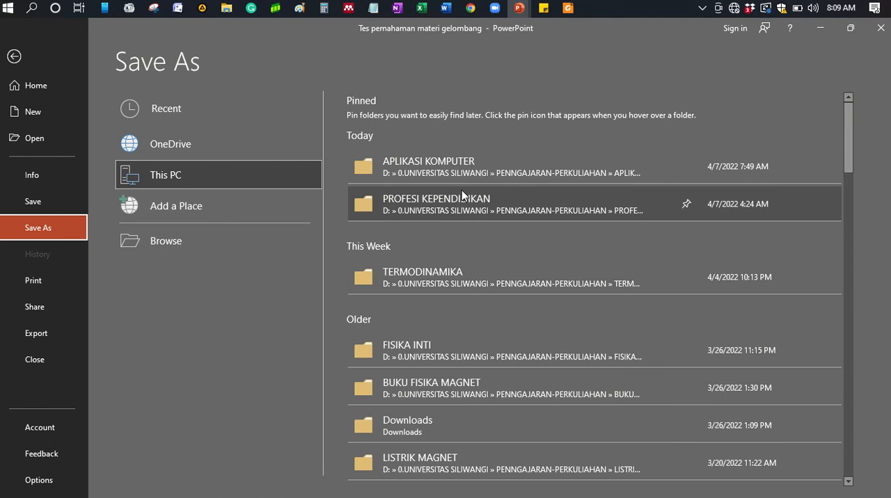
pyautogui.click(445, 166)
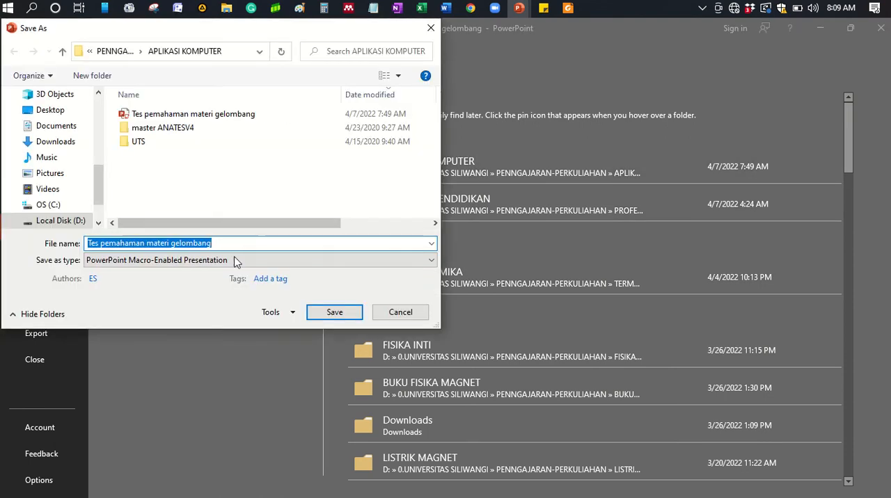
pyautogui.click(235, 262)
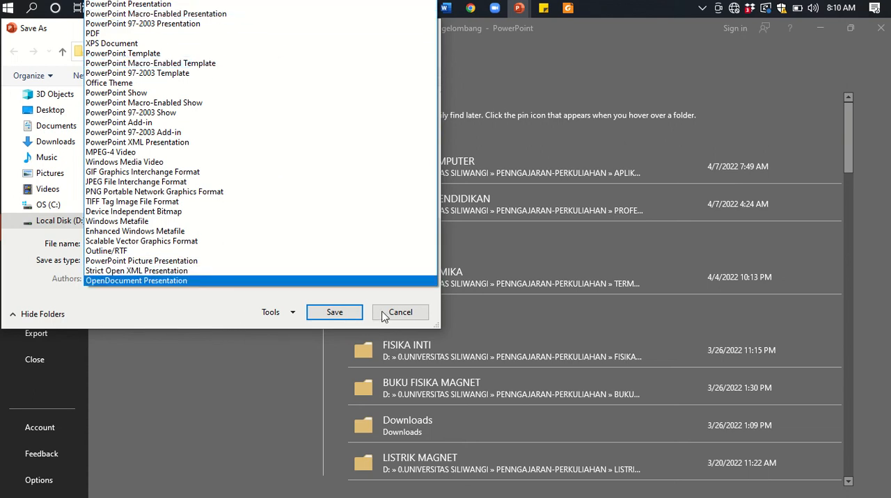
pyautogui.click(239, 317)
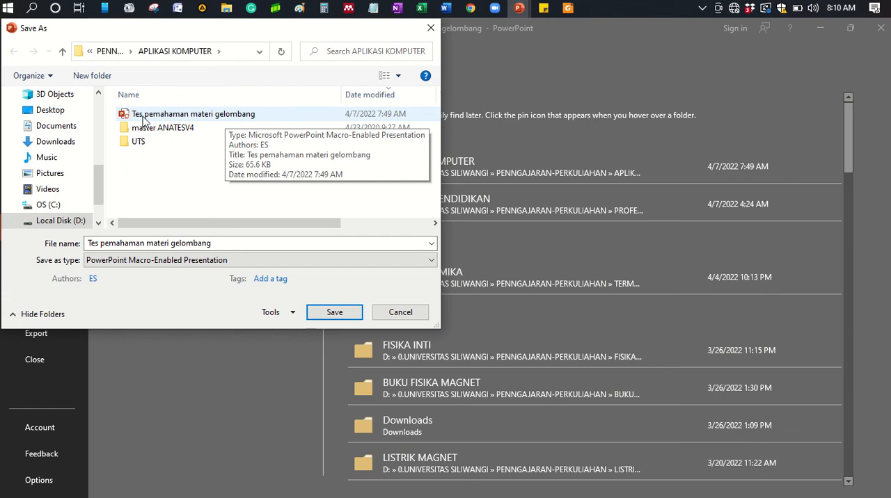
pyautogui.click(393, 314)
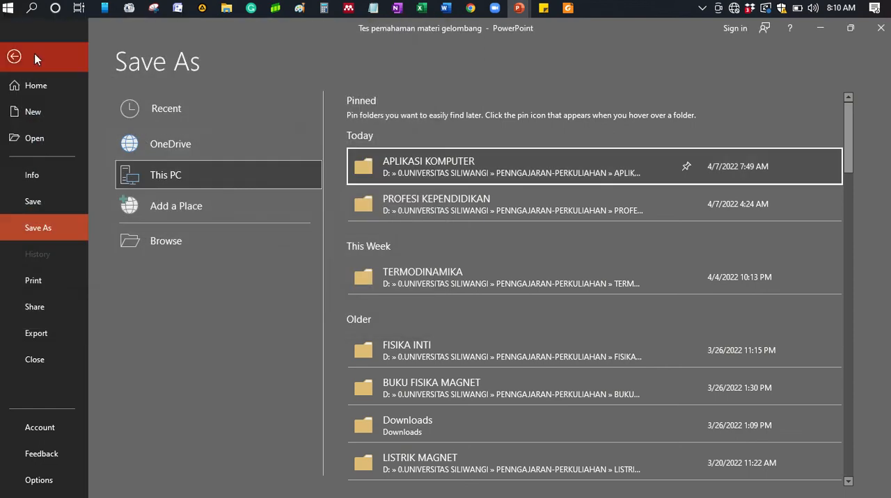
pyautogui.click(14, 57)
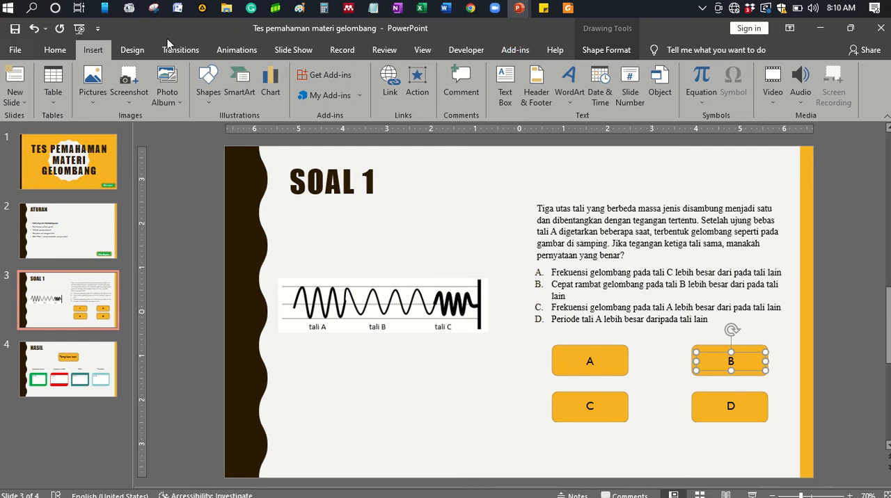
# - Check the macro security settings, including the option for trusted access to the VBA project object model
pyautogui.click(462, 50)
pyautogui.click(76, 94)
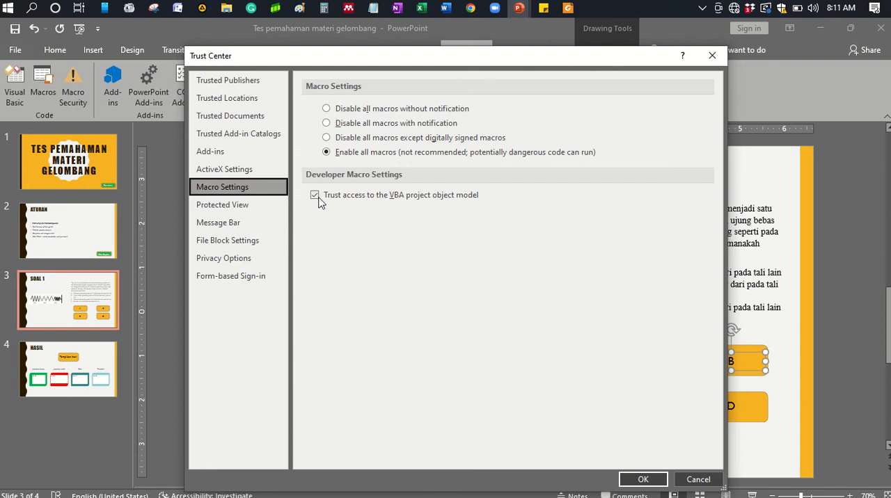
pyautogui.click(642, 479)
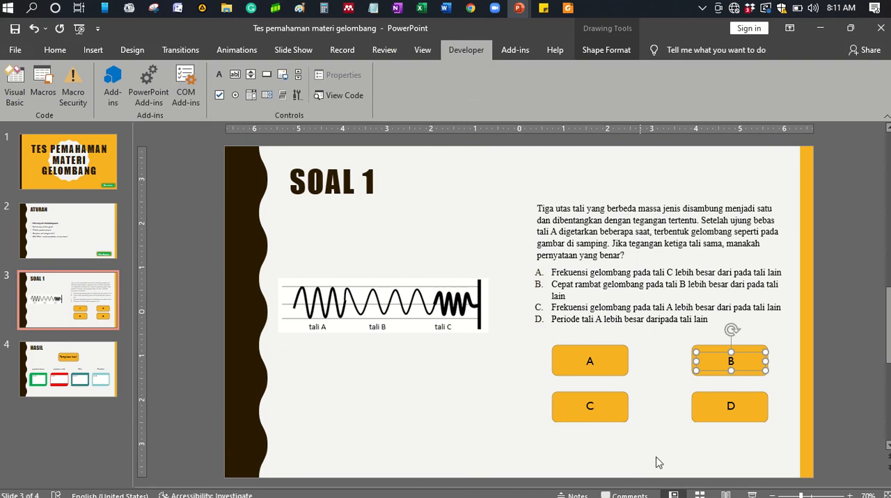
# - Set answer button A to run the macro Slide4.WrongAnswer on mouse click
pyautogui.click(603, 371)
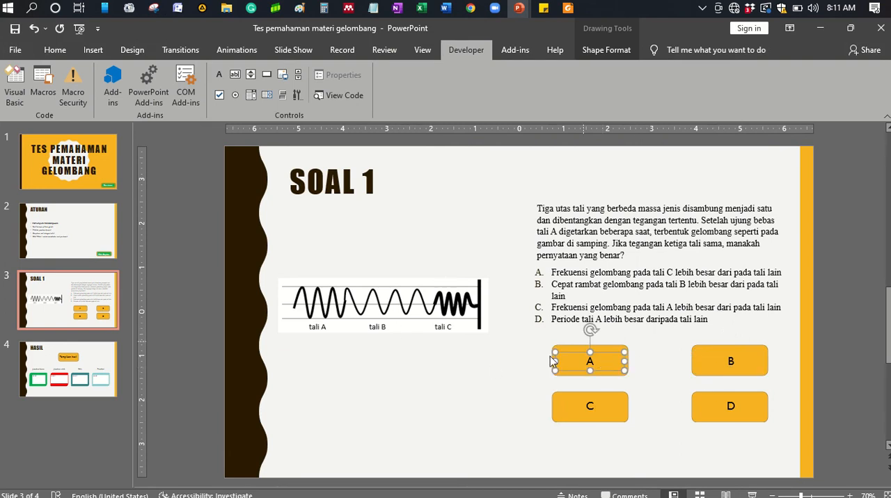
pyautogui.click(97, 51)
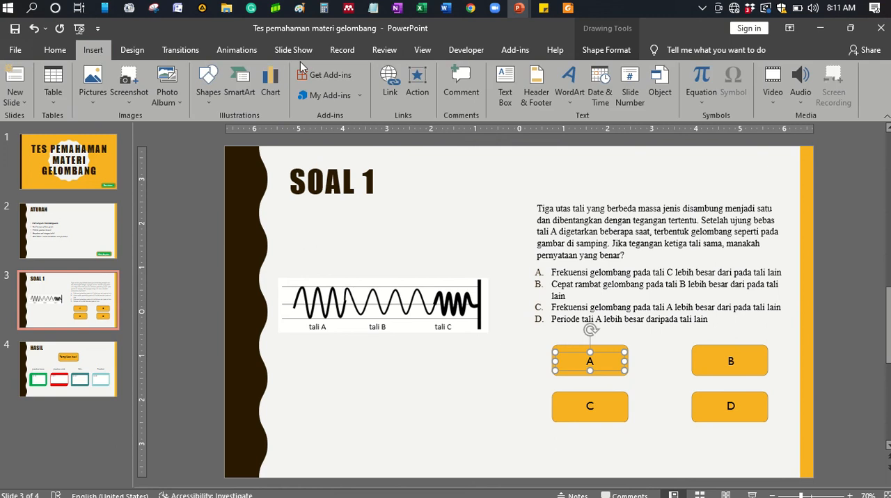
pyautogui.click(426, 91)
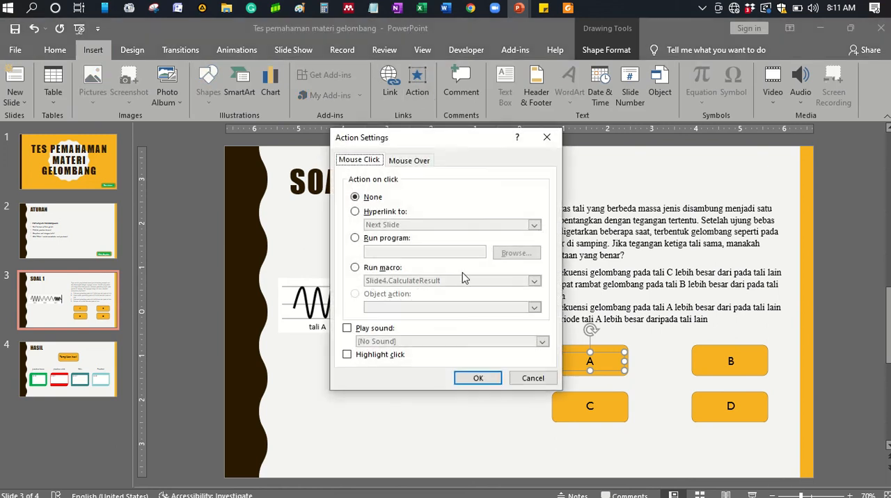
pyautogui.click(382, 269)
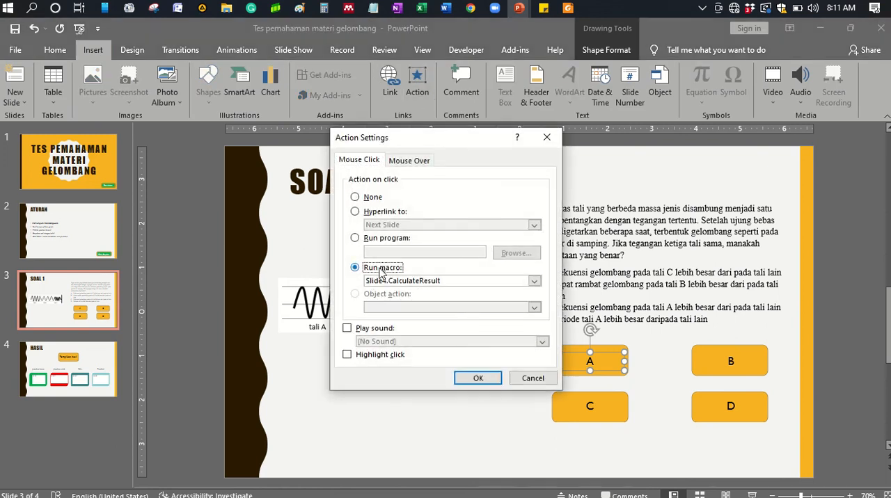
pyautogui.click(534, 280)
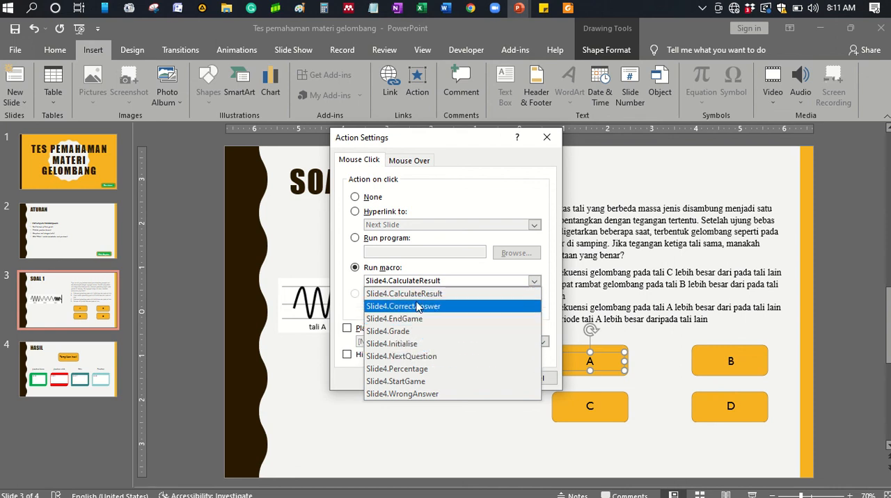
pyautogui.click(416, 394)
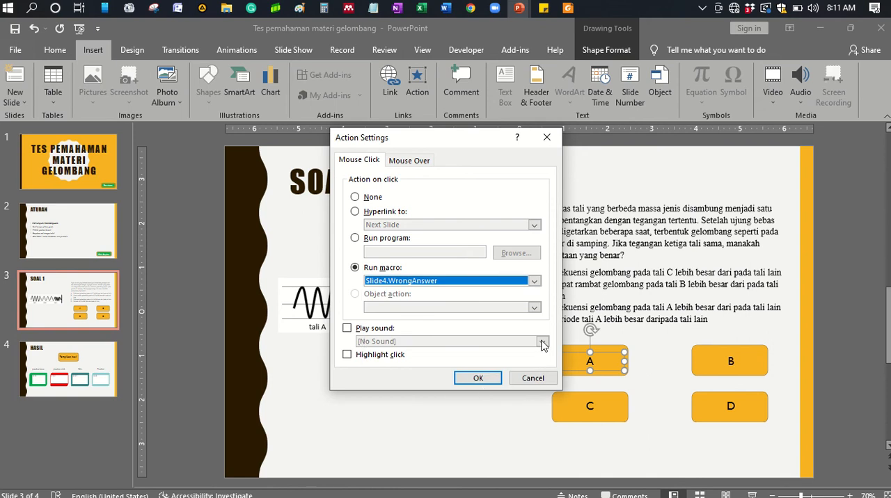
# - Add the Hammer sound to button A's click action and apply the action settings
pyautogui.click(386, 330)
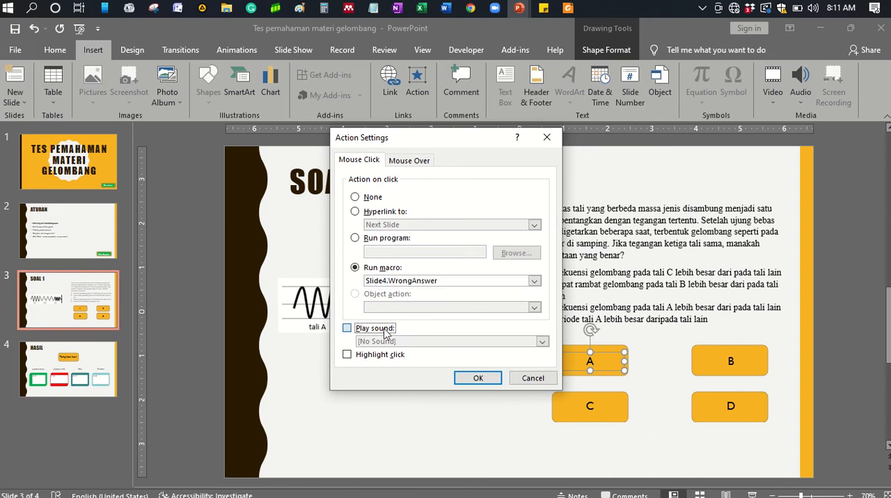
pyautogui.click(542, 342)
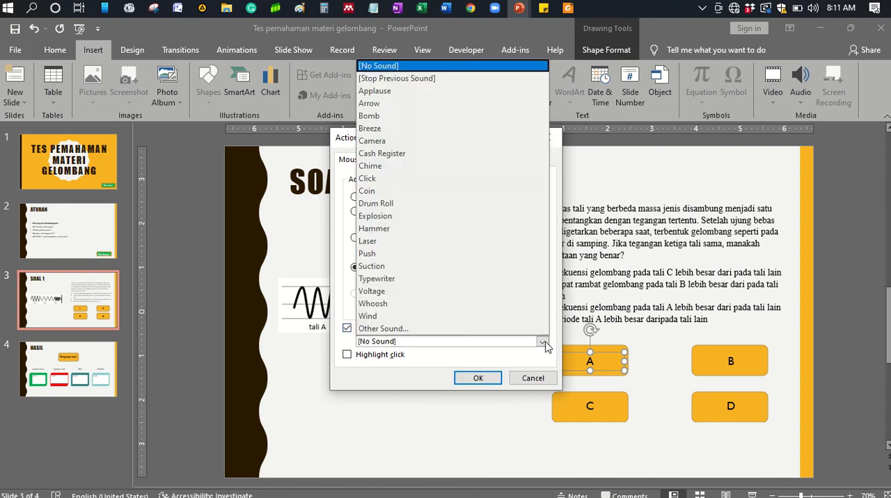
pyautogui.click(392, 233)
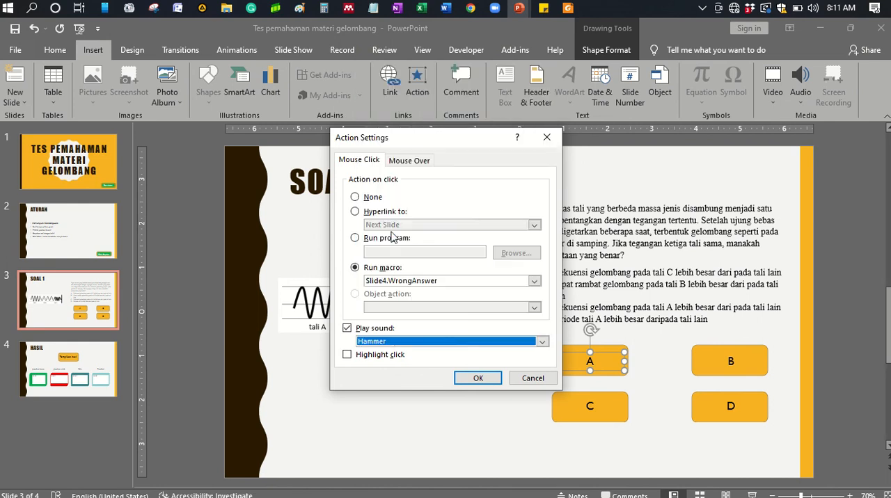
pyautogui.click(471, 379)
# - Set answer button C to run the macro Slide4.WrongAnswer on mouse click
pyautogui.click(581, 406)
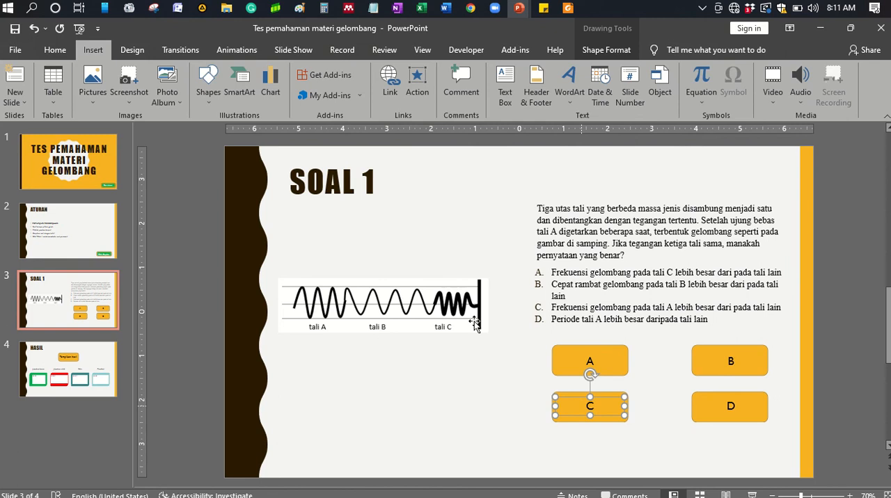
pyautogui.click(418, 84)
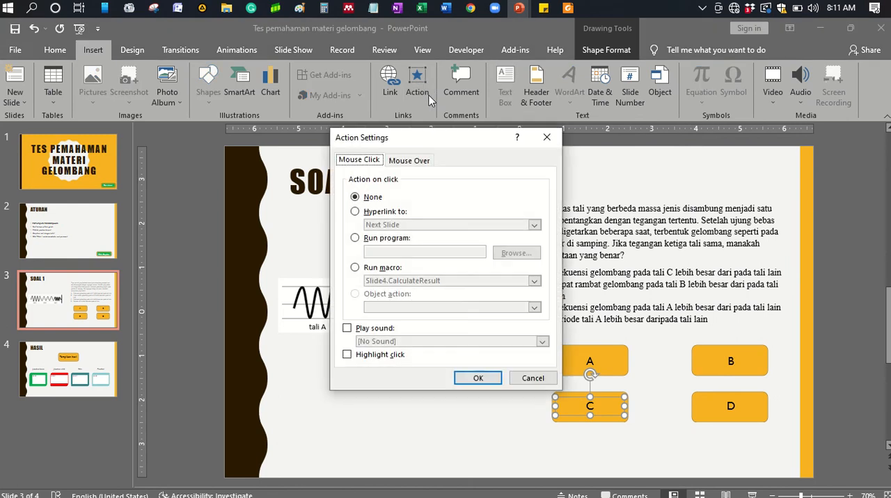
pyautogui.click(355, 269)
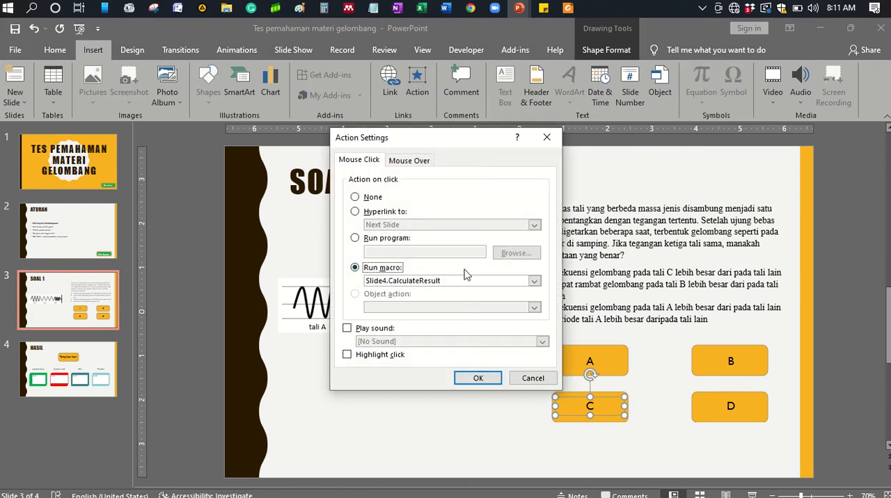
pyautogui.click(535, 281)
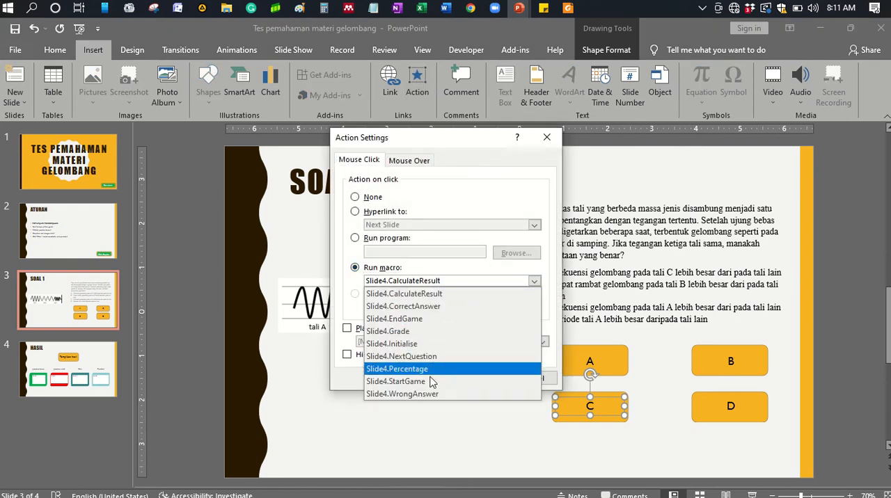
pyautogui.click(432, 395)
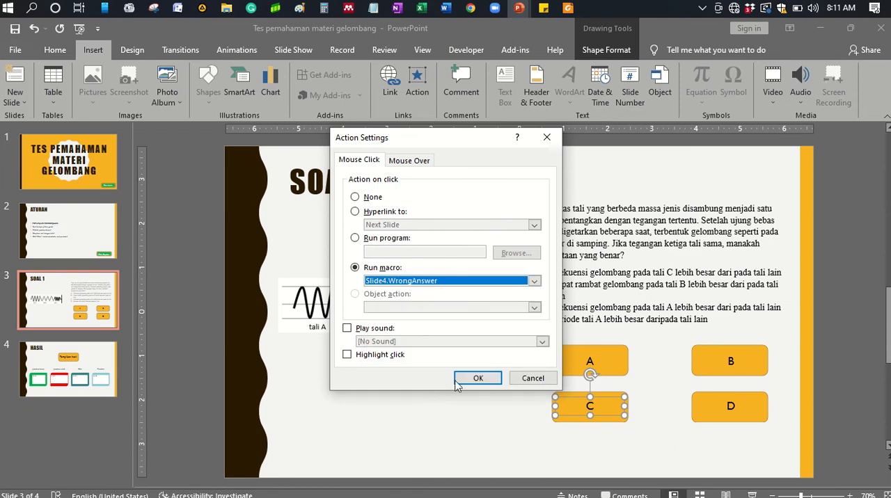
# - Add the Hammer sound to answer button C's click action and apply the action settings
pyautogui.click(347, 329)
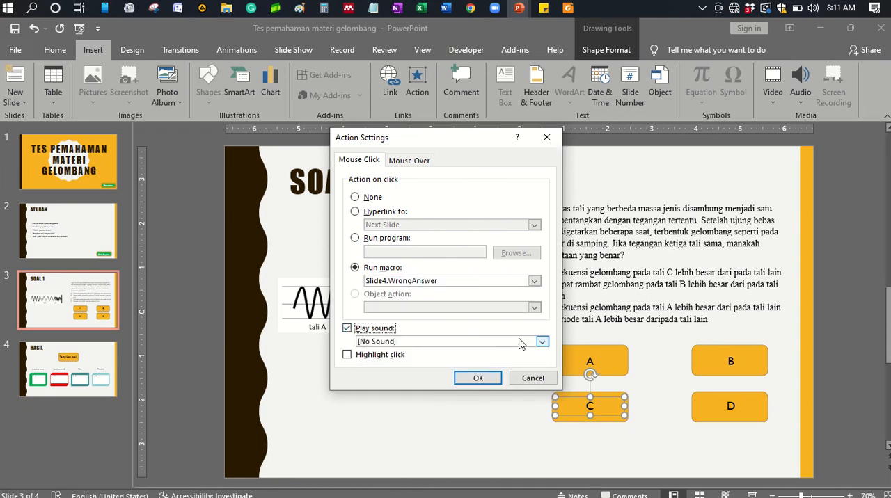
pyautogui.click(541, 342)
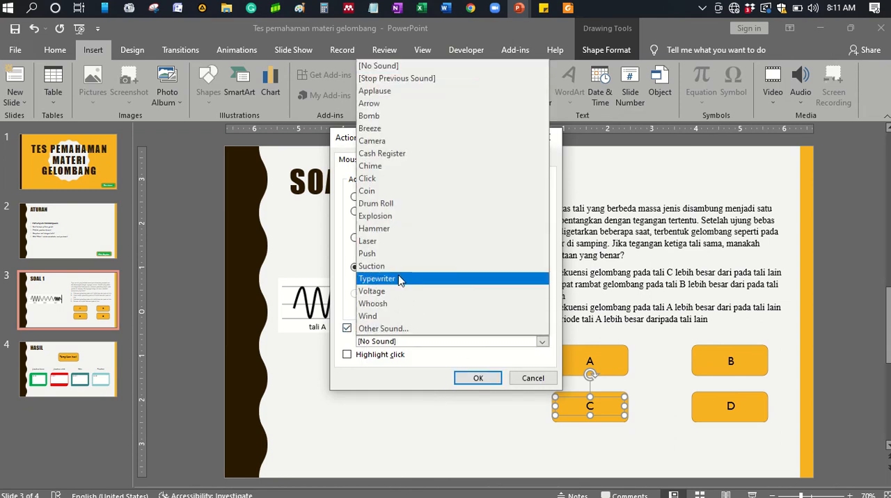
pyautogui.click(388, 229)
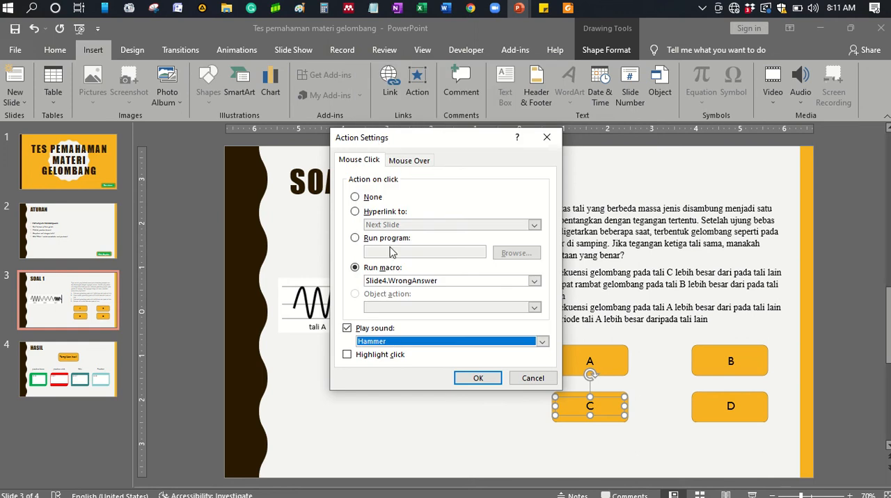
pyautogui.click(465, 378)
# - Set answer button D to run the macro Slide4.WrongAnswer on mouse click, and save the presentation
pyautogui.click(720, 409)
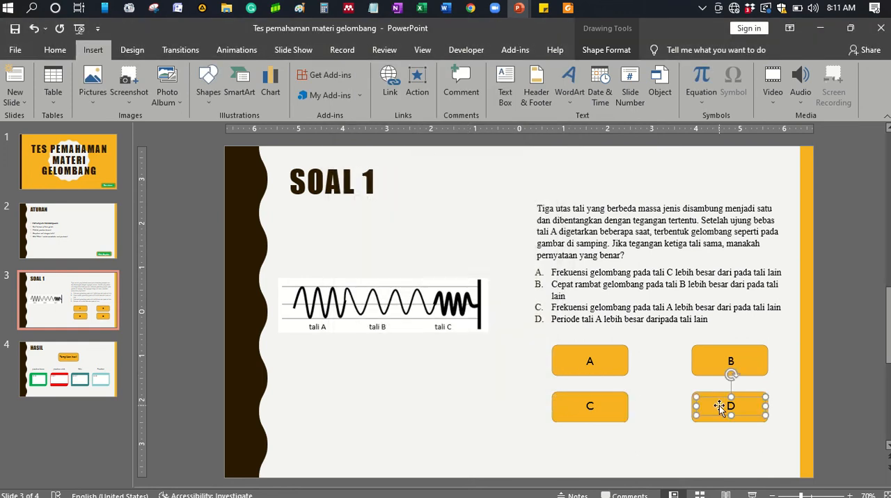
pyautogui.click(417, 82)
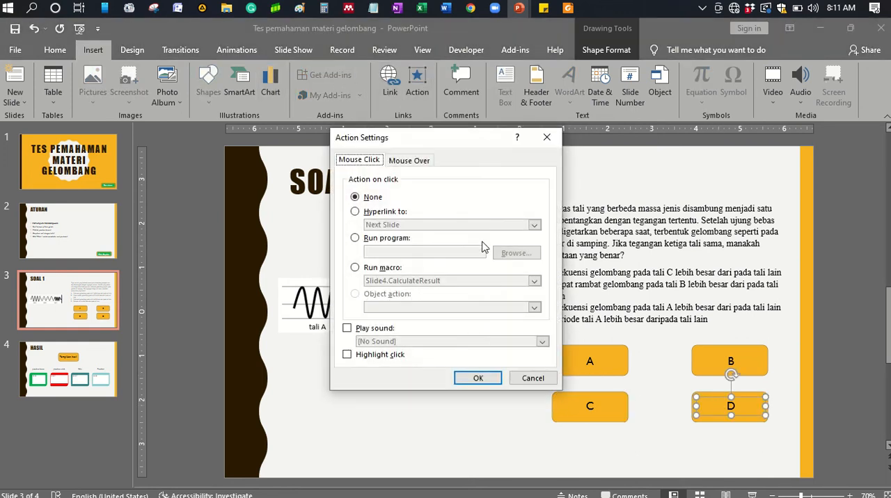
pyautogui.click(355, 269)
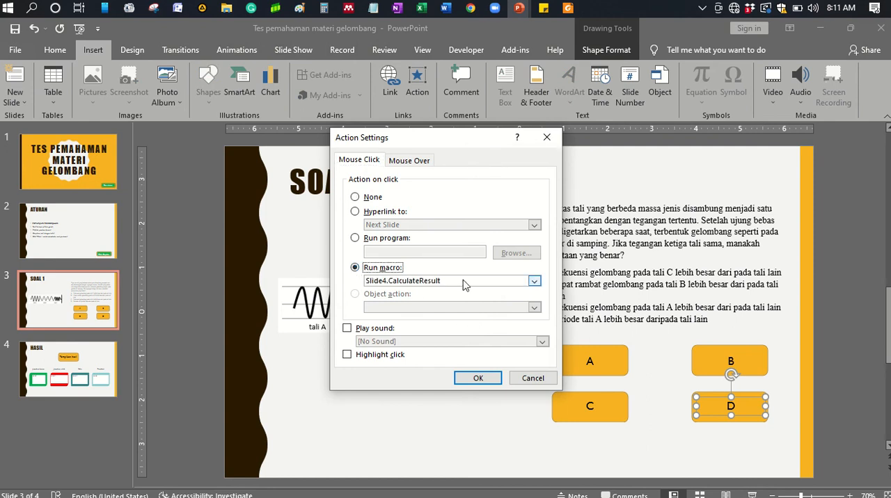
pyautogui.click(534, 281)
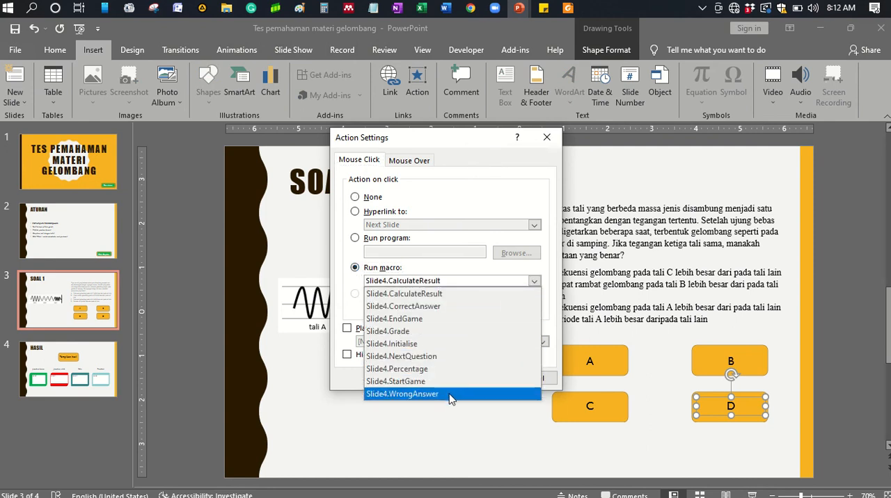
pyautogui.click(448, 394)
pyautogui.click(480, 382)
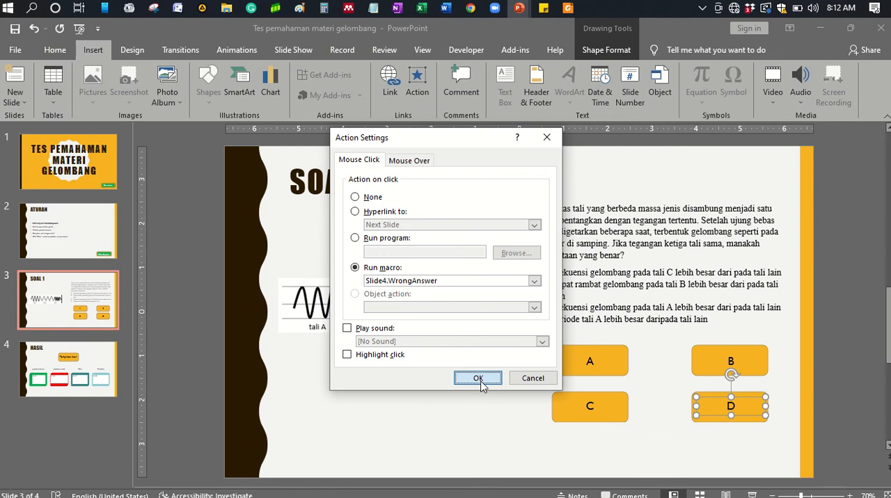
pyautogui.click(102, 231)
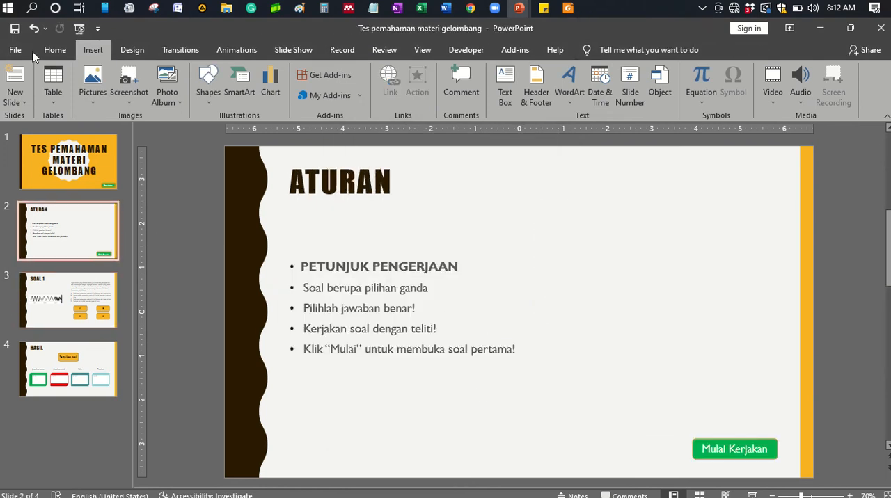
pyautogui.click(15, 30)
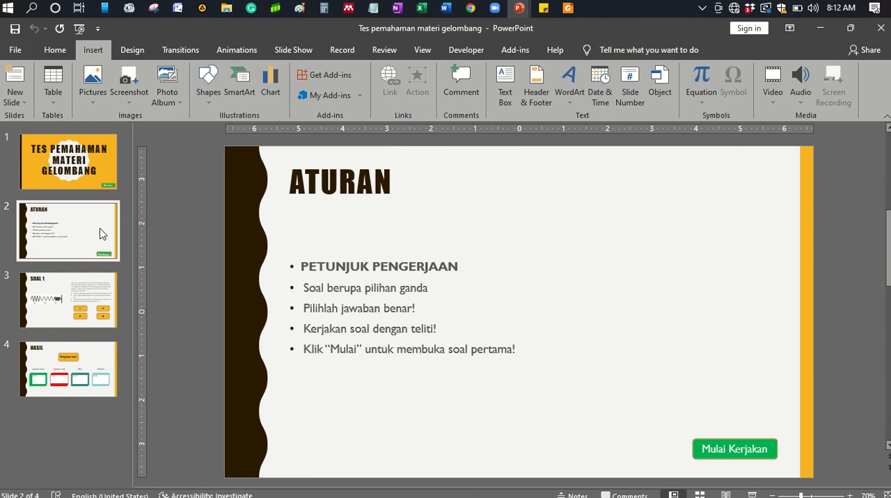
# - Set the "Baca aturan" button on the title slide to run the macro Slide4.Initialise on mouse click
pyautogui.click(90, 184)
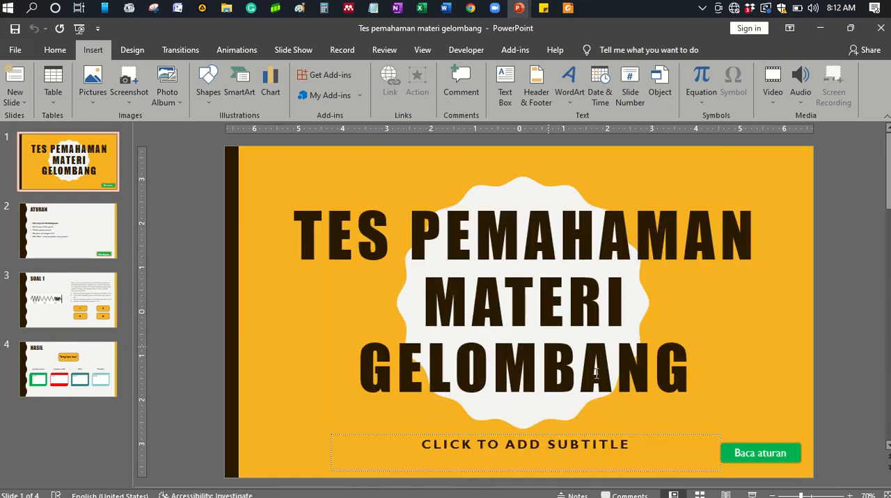
pyautogui.click(794, 459)
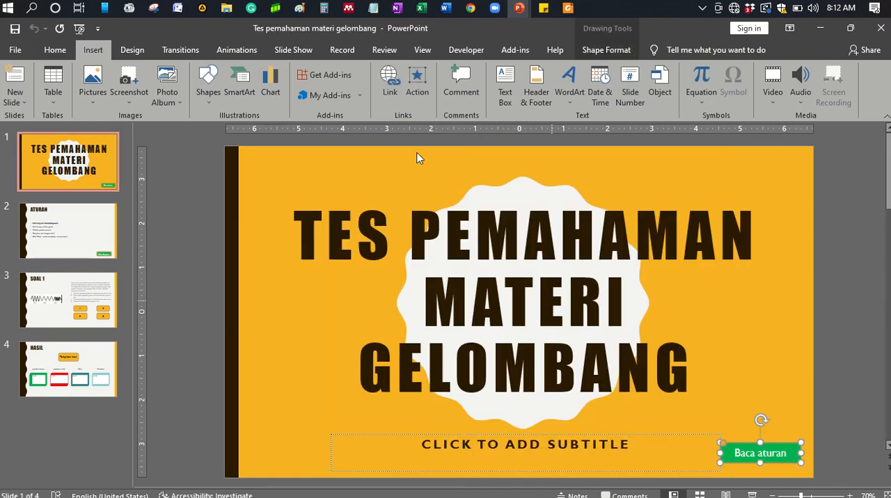
pyautogui.click(418, 86)
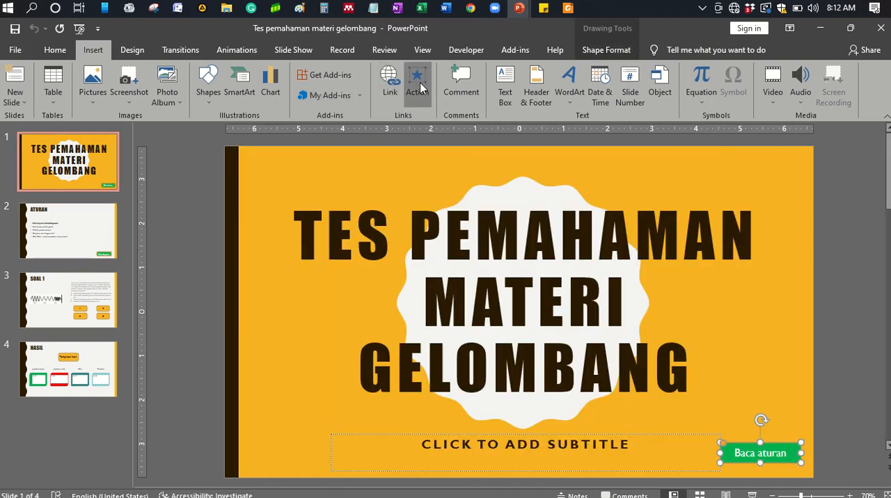
pyautogui.click(355, 267)
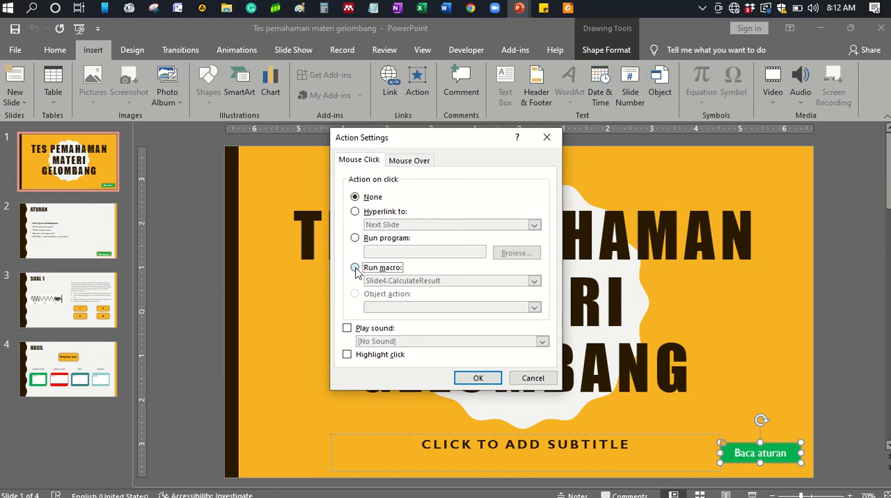
pyautogui.click(534, 281)
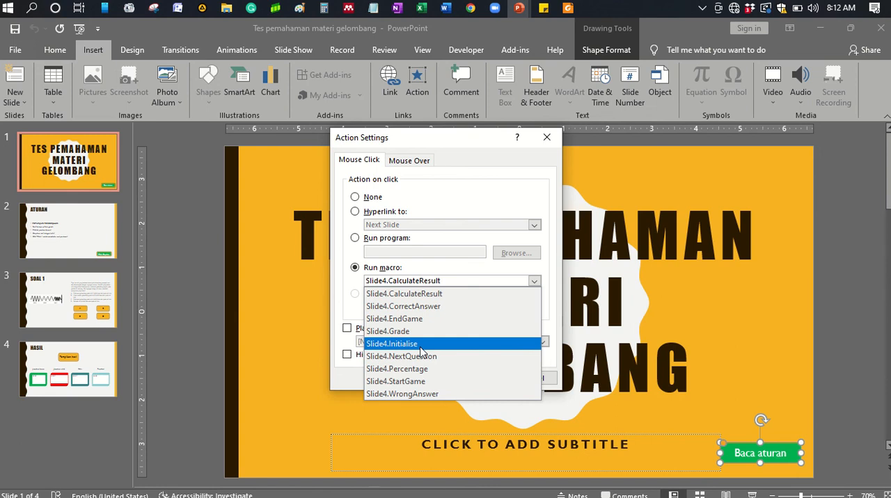
pyautogui.click(420, 348)
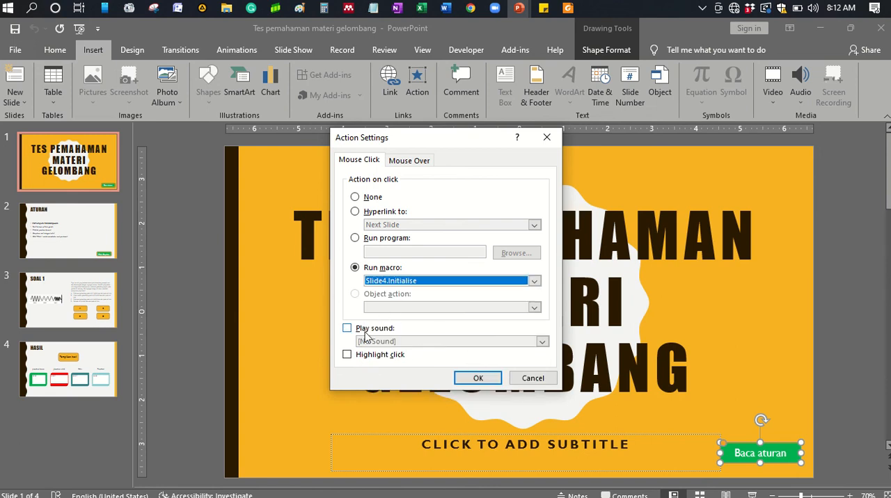
# - Add the Explosion sound to the "Baca aturan" button's click action and apply the action settings
pyautogui.click(346, 328)
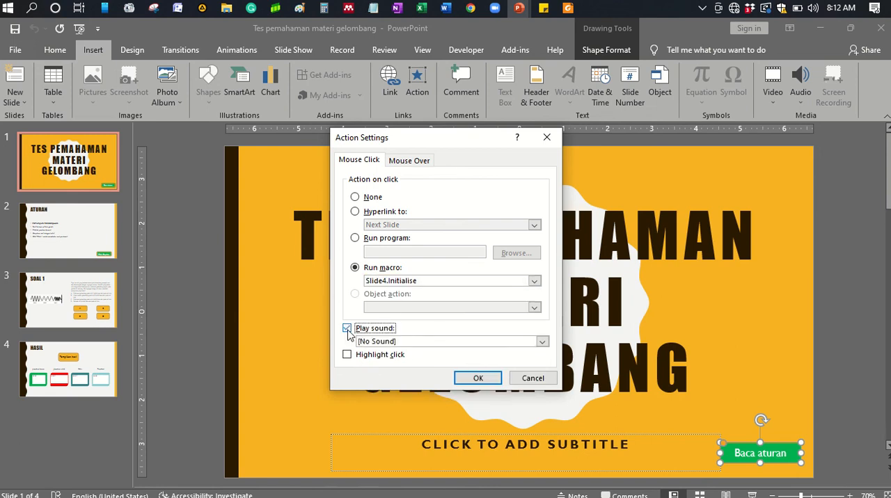
pyautogui.click(541, 341)
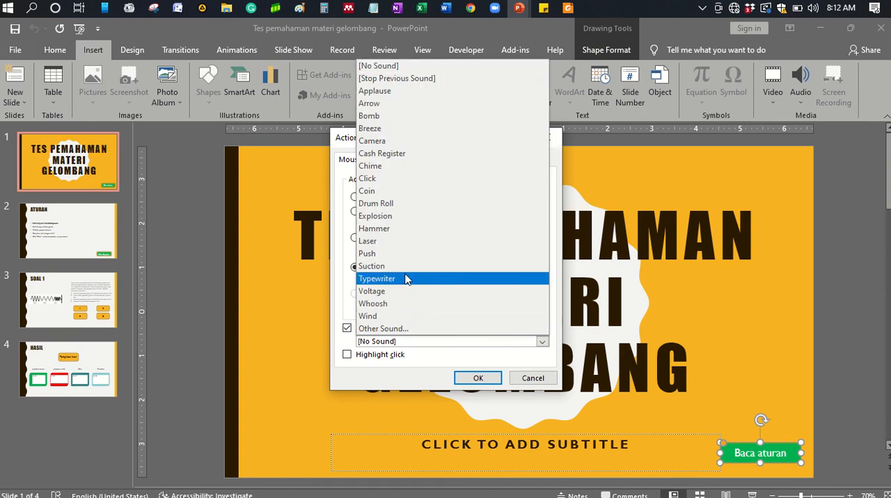
pyautogui.click(387, 221)
pyautogui.click(475, 376)
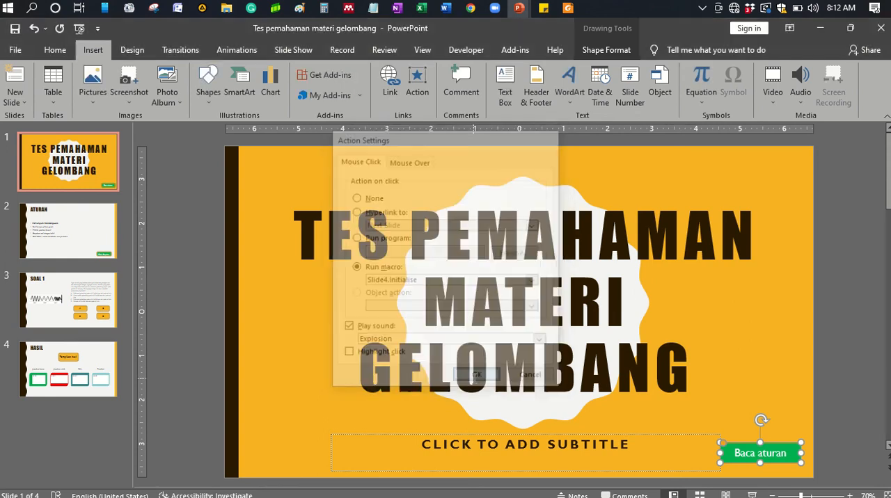
# - Set the "Mulai Kerjakan" button on the ATURAN slide to run the macro Slide4.StartGame on mouse click
pyautogui.click(47, 240)
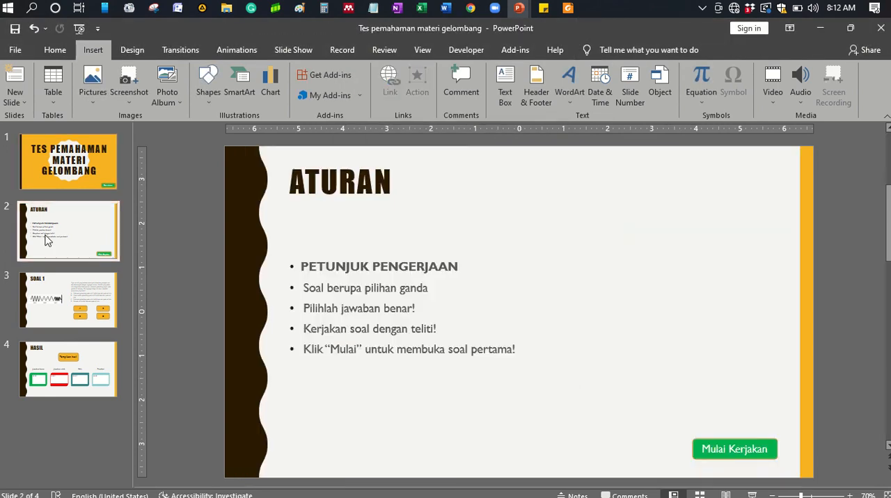
pyautogui.click(721, 445)
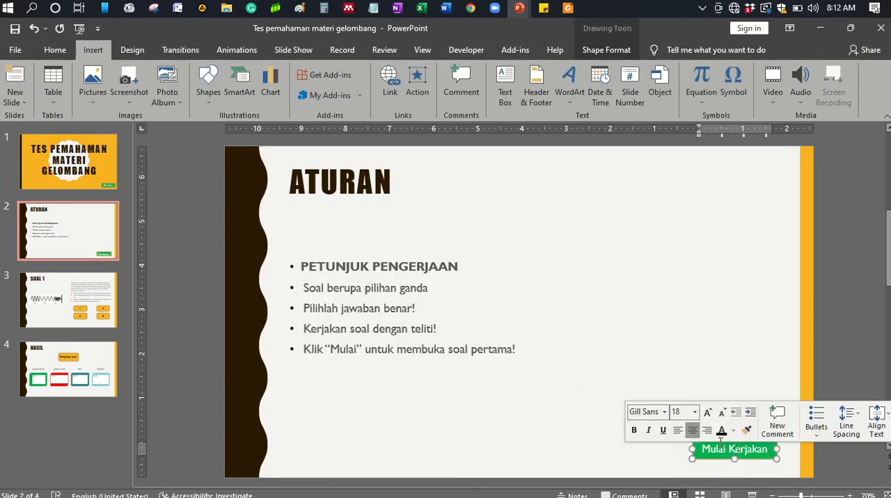
pyautogui.click(692, 454)
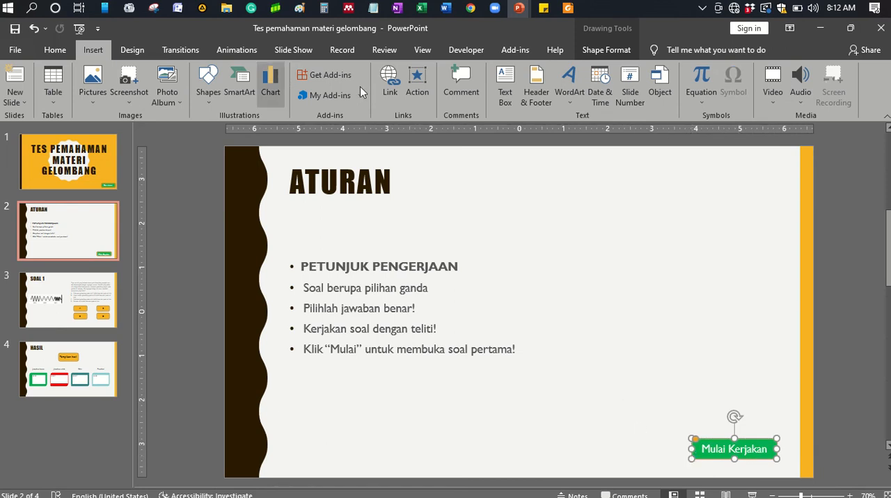
pyautogui.click(422, 88)
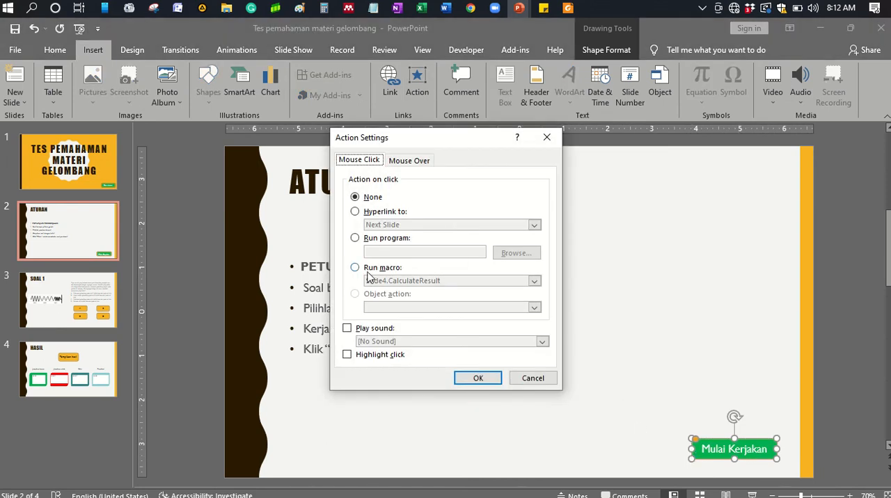
pyautogui.click(368, 271)
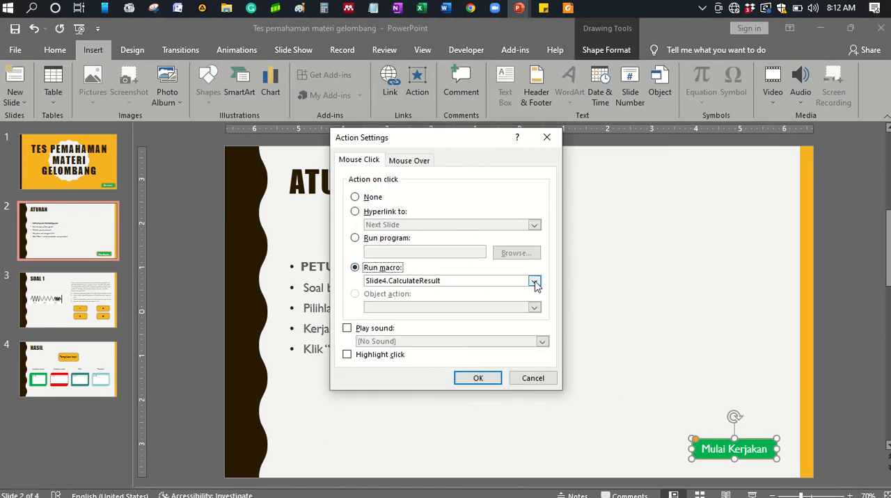
pyautogui.click(535, 282)
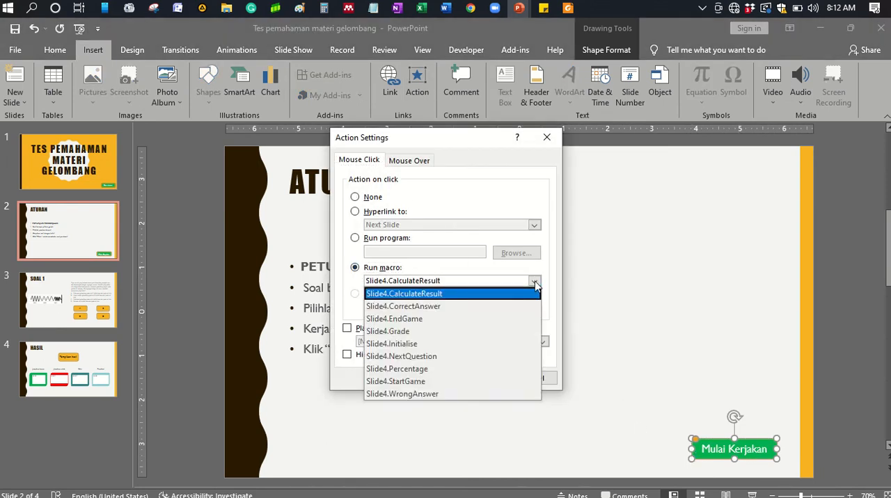
pyautogui.click(435, 381)
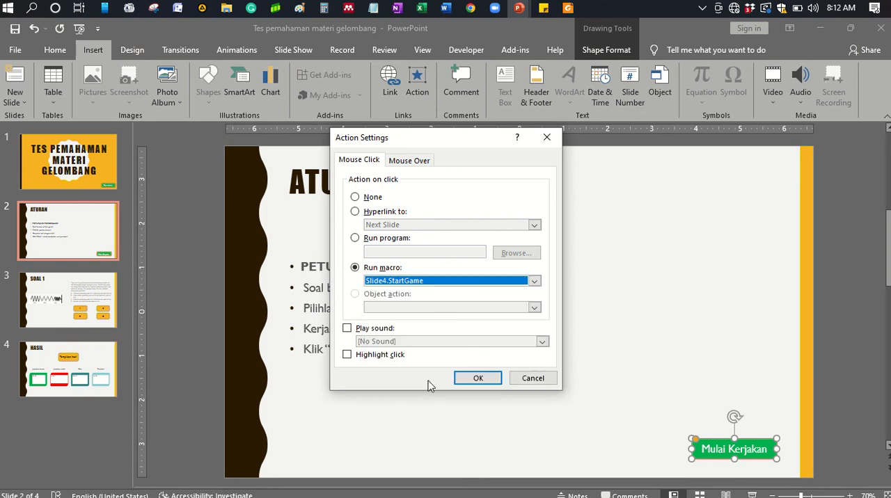
# - Add the Drum Roll sound to the "Mulai Kerjakan" button's click action and apply the action settings
pyautogui.click(347, 329)
pyautogui.click(375, 342)
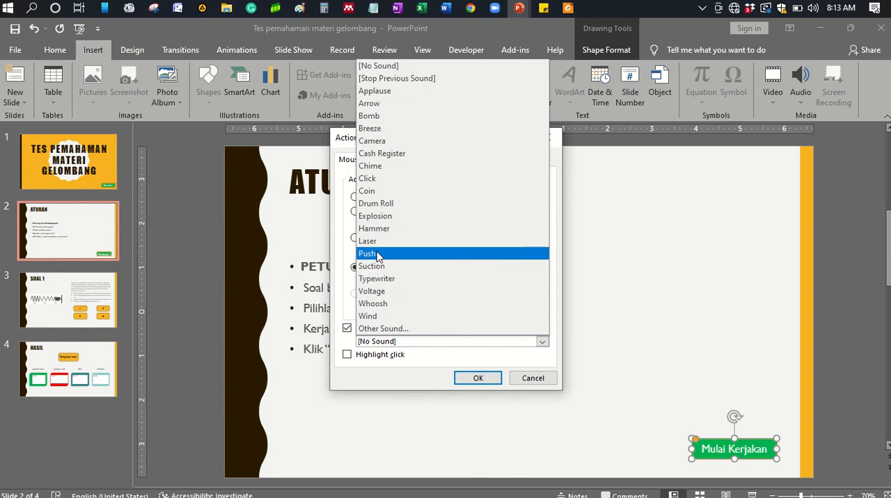
pyautogui.click(385, 207)
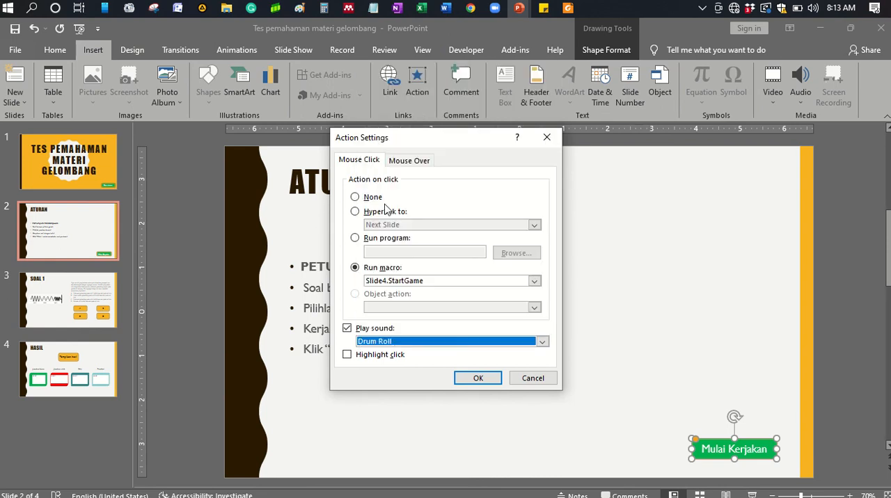
pyautogui.click(462, 381)
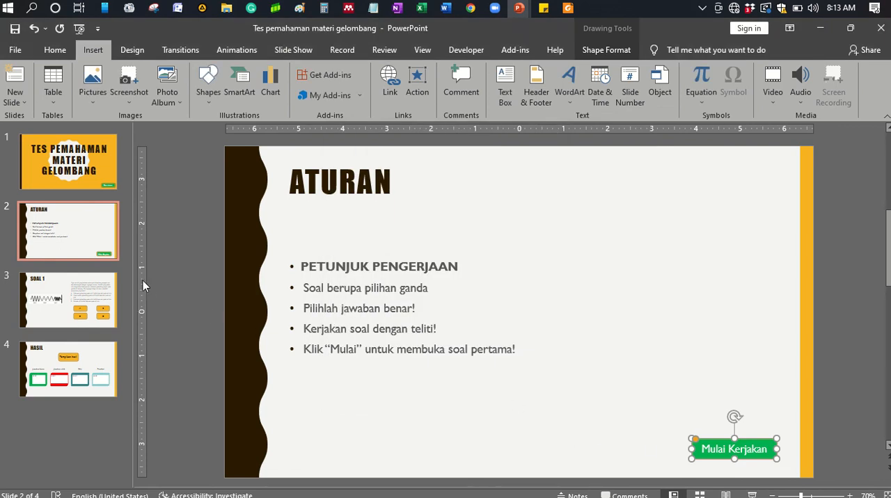
pyautogui.click(480, 412)
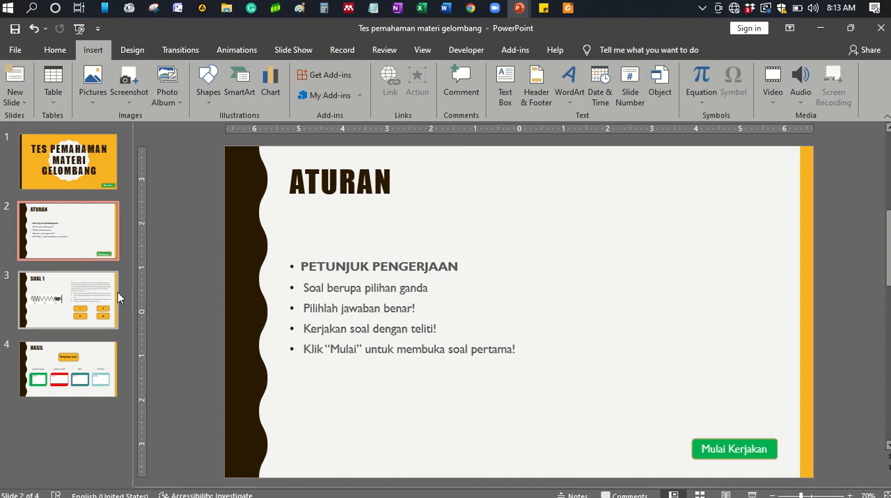
# - Set the "Tampilkan hasil" button on the HASIL slide to run the macro Slide4.CalculateResult on mouse click and apply the action settings
pyautogui.click(54, 309)
pyautogui.click(111, 361)
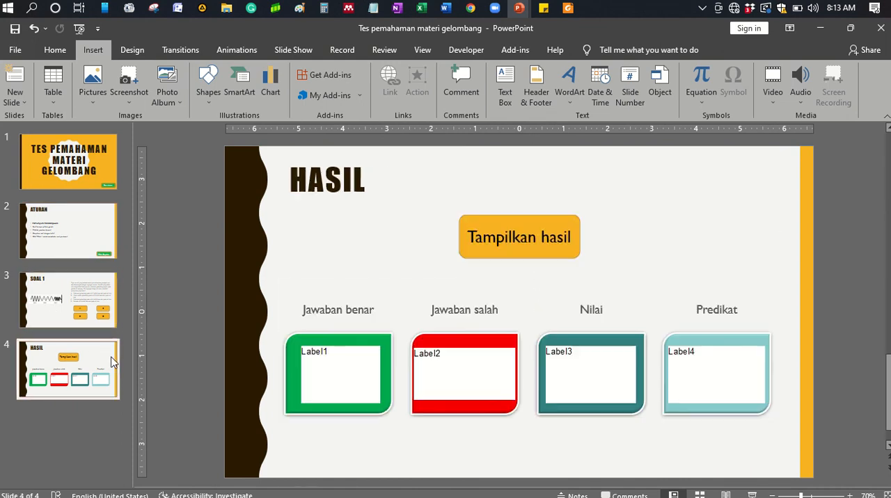
pyautogui.click(537, 233)
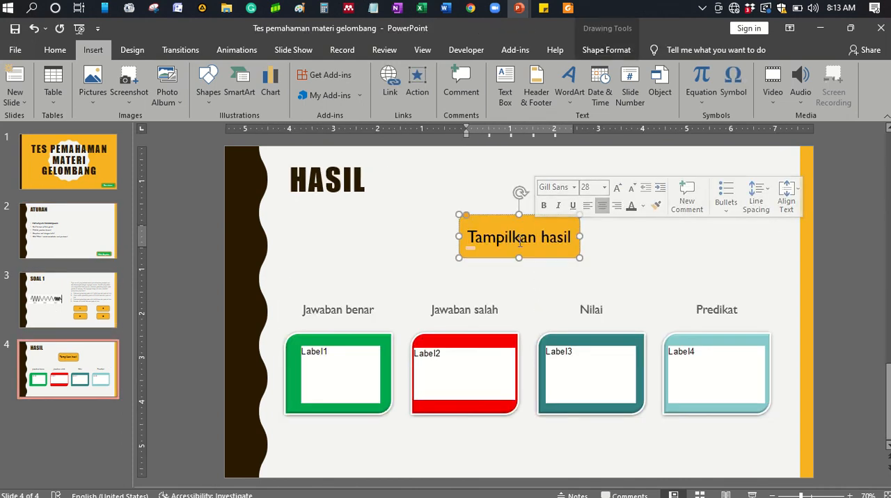
pyautogui.moveTo(512, 238); pyautogui.dragTo(498, 213)
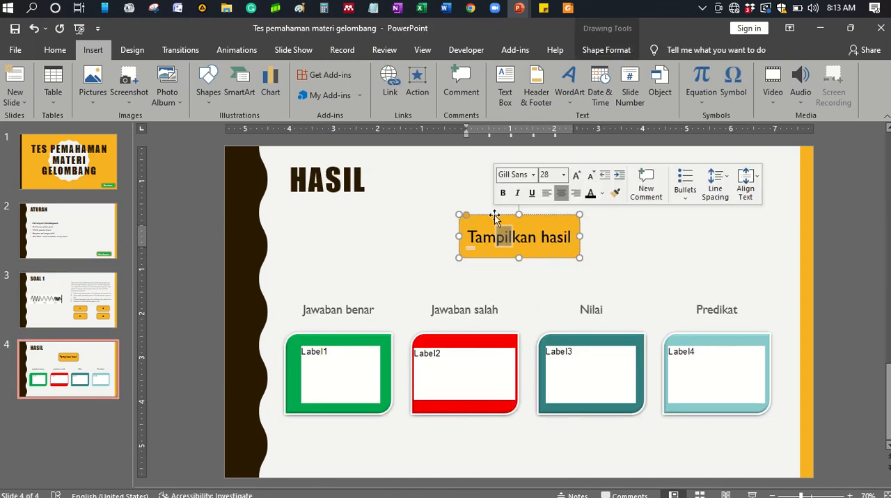
pyautogui.click(498, 259)
pyautogui.click(498, 259)
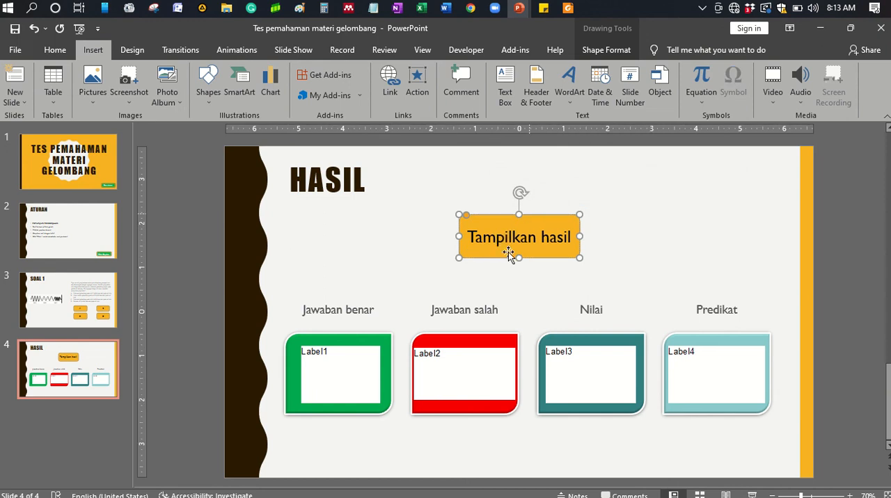
pyautogui.click(417, 83)
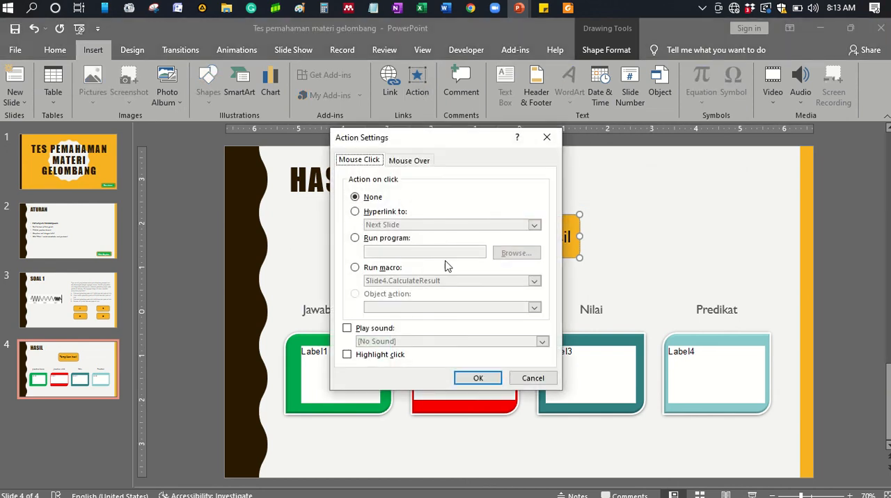
pyautogui.click(355, 269)
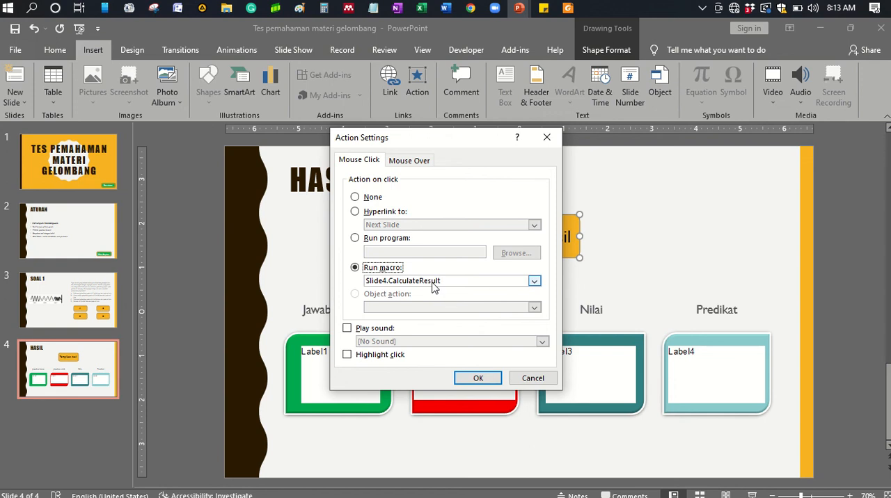
pyautogui.click(476, 379)
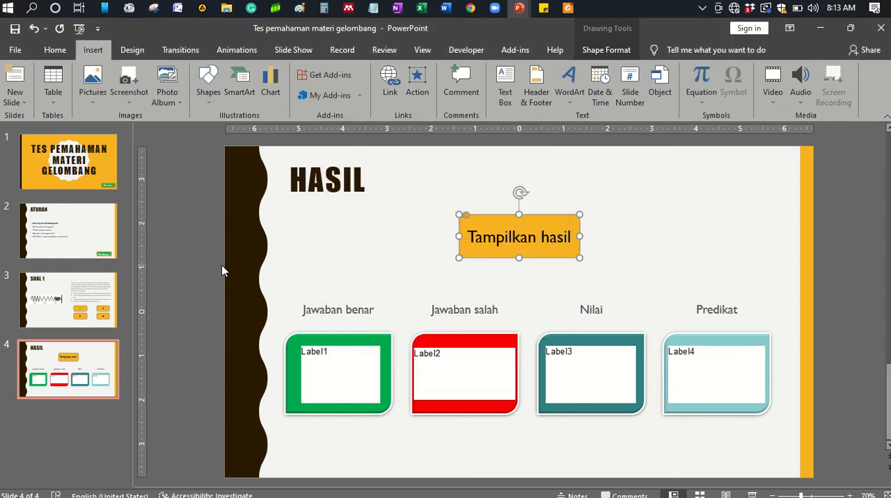
pyautogui.click(79, 297)
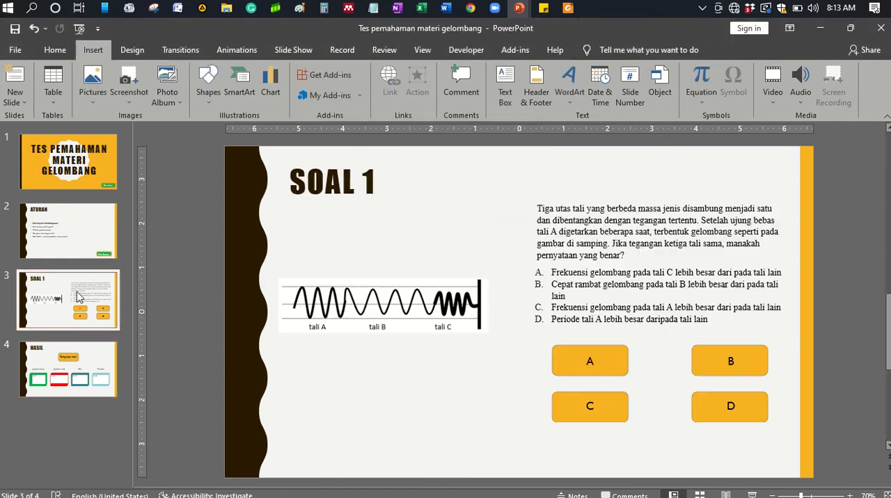
pyautogui.click(95, 372)
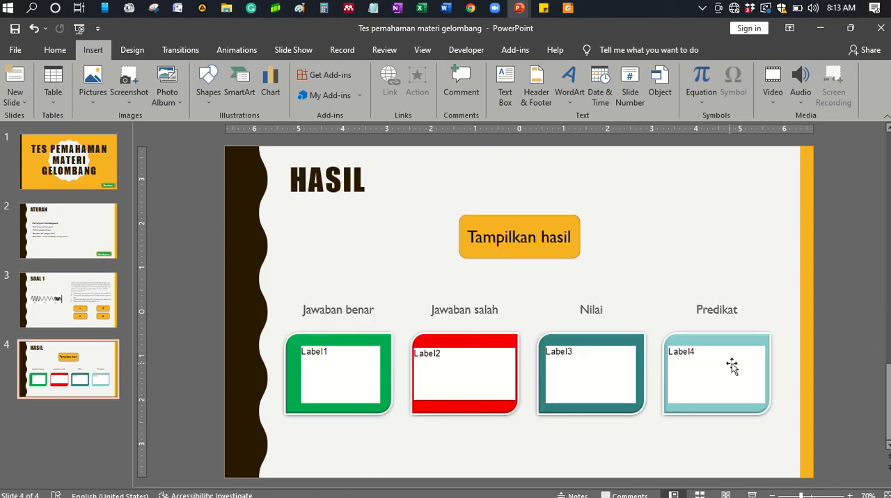
pyautogui.click(64, 313)
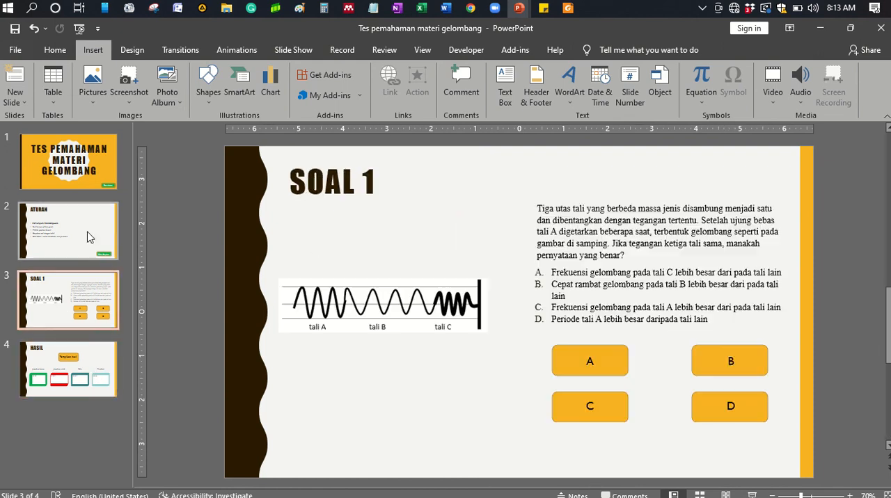
pyautogui.click(89, 236)
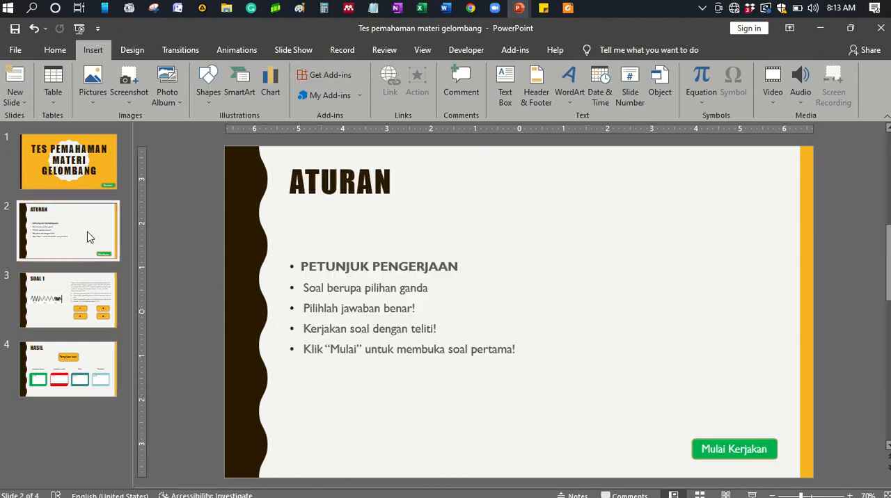
pyautogui.click(92, 187)
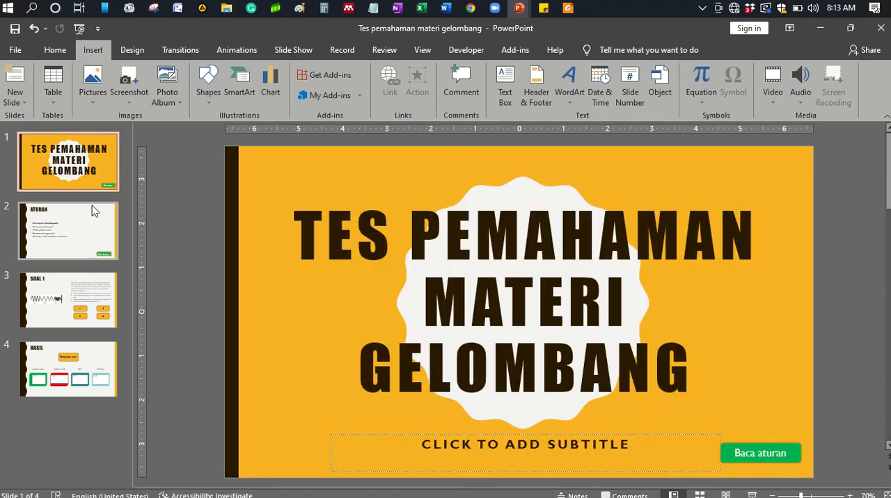
# - Switch to the Visual Basic editor and examine the CalculateResult, Grade, Percentage and answer-counting procedures in the Slide4 code
pyautogui.moveTo(519, 8)
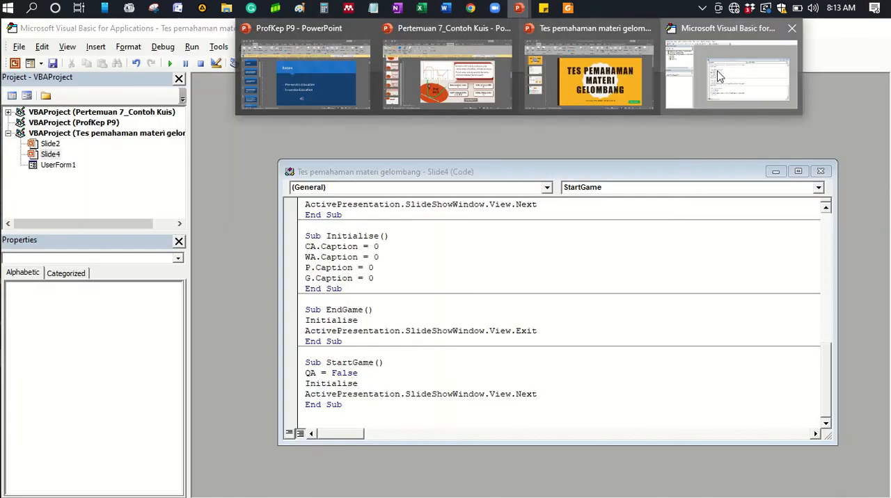
pyautogui.click(719, 75)
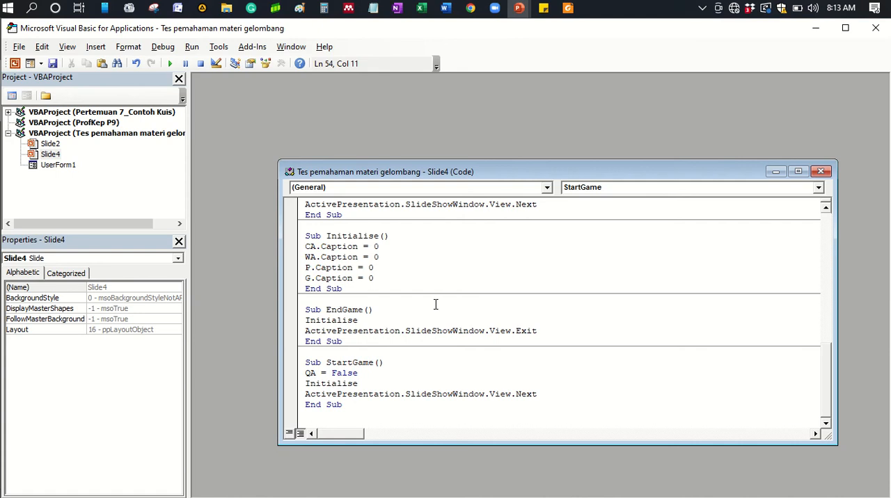
pyautogui.scroll(3, 414, 336)
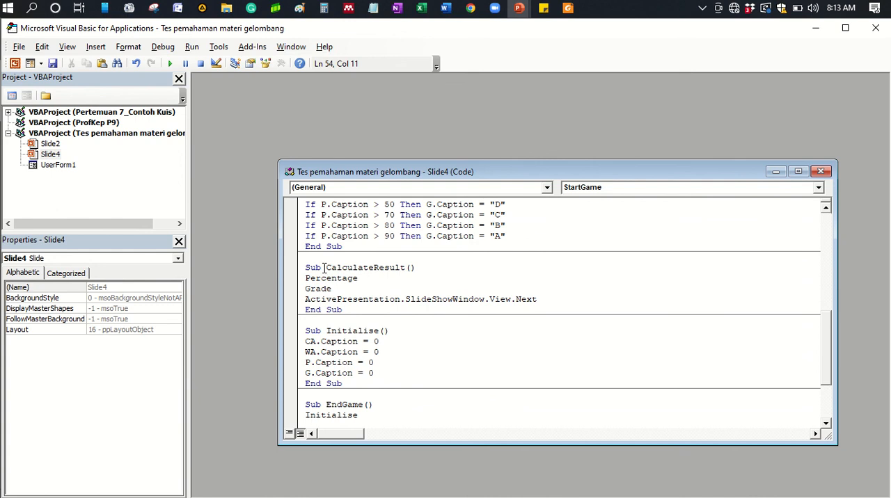
pyautogui.click(381, 278)
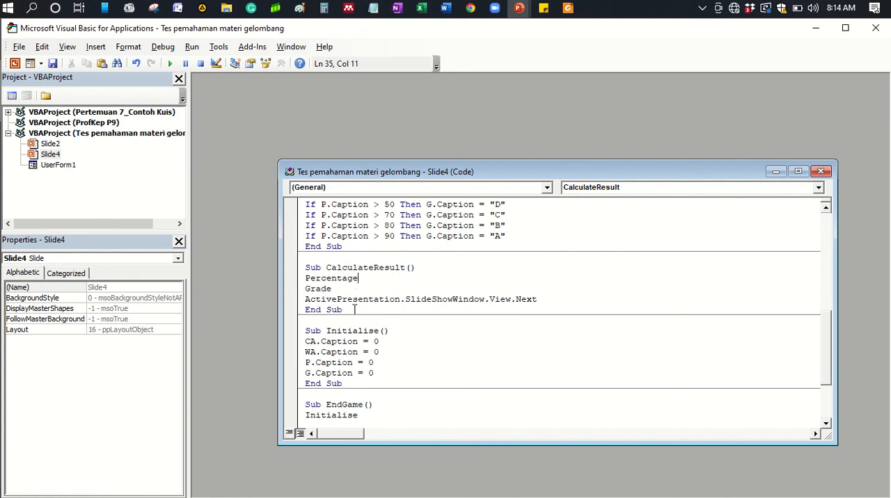
pyautogui.scroll(2, 396, 324)
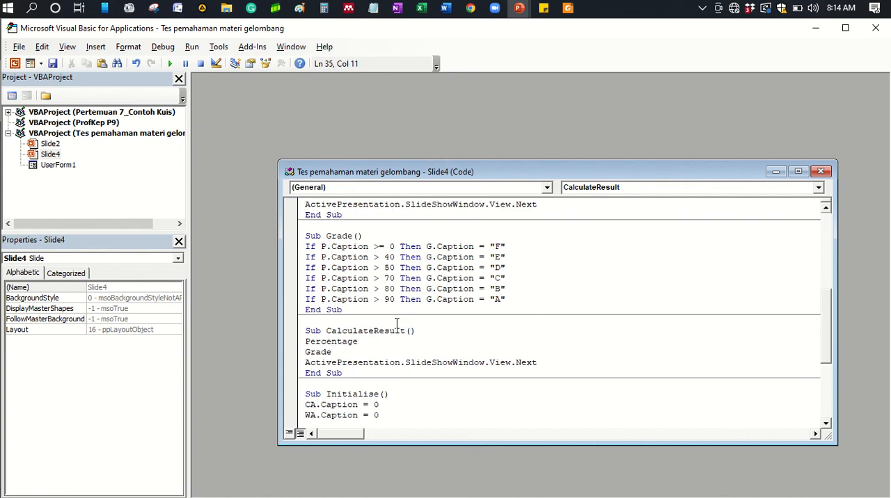
pyautogui.scroll(1, 397, 323)
pyautogui.scroll(4, 397, 323)
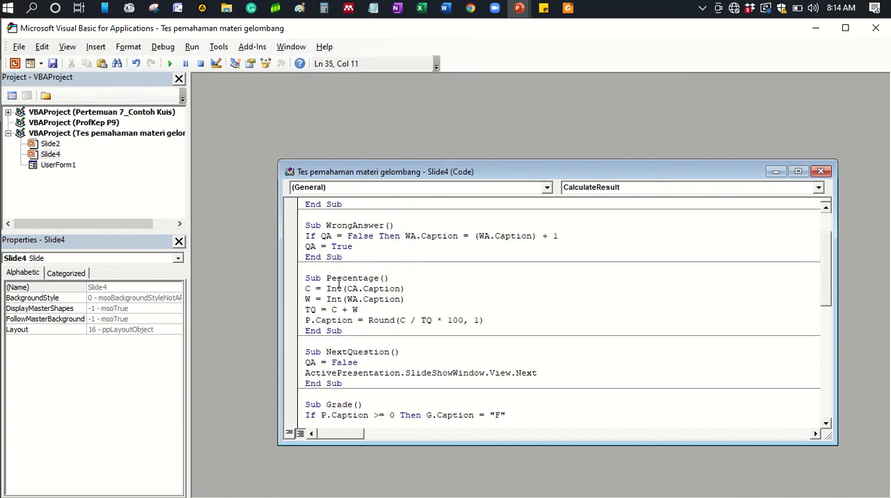
pyautogui.click(363, 288)
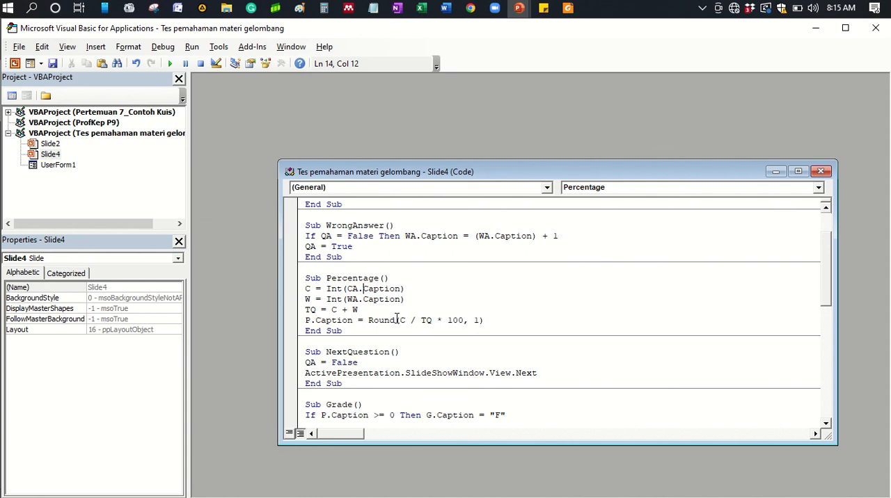
pyautogui.scroll(1, 397, 318)
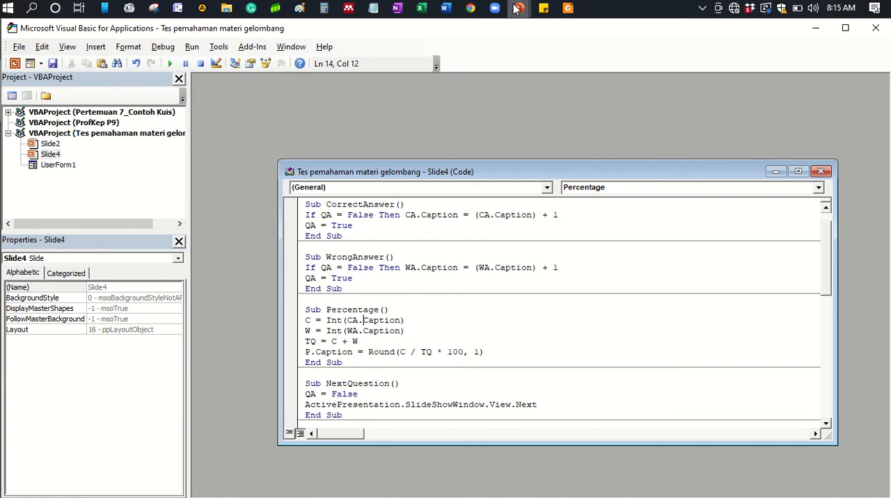
# - Return to the "Tes pemahaman materi gelombang" presentation in PowerPoint and open the SOAL 1 slide
pyautogui.moveTo(519, 8)
pyautogui.moveTo(564, 71)
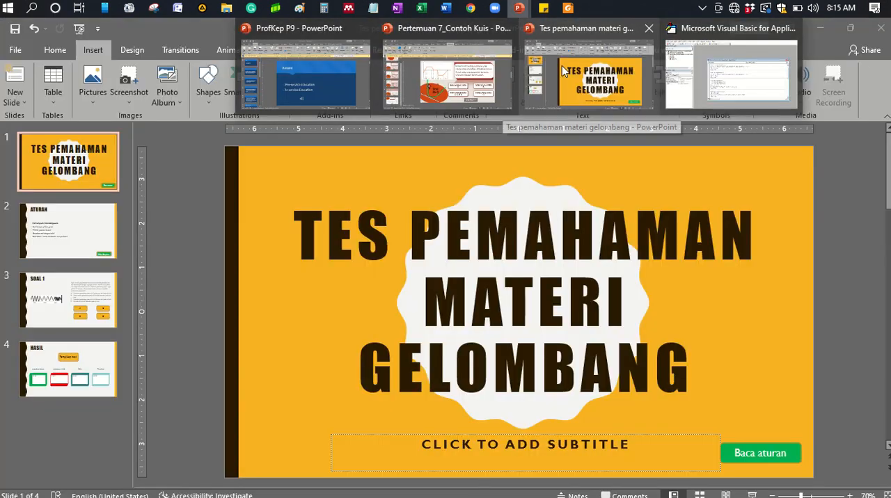
pyautogui.click(564, 71)
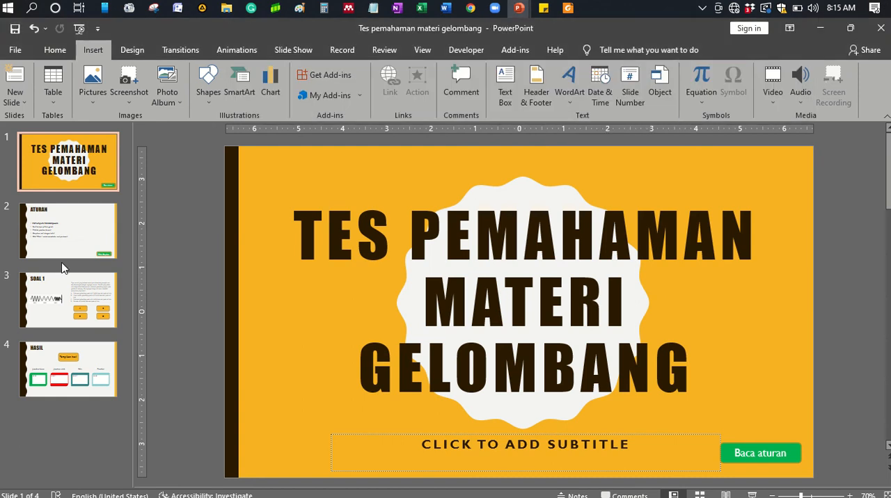
pyautogui.click(94, 227)
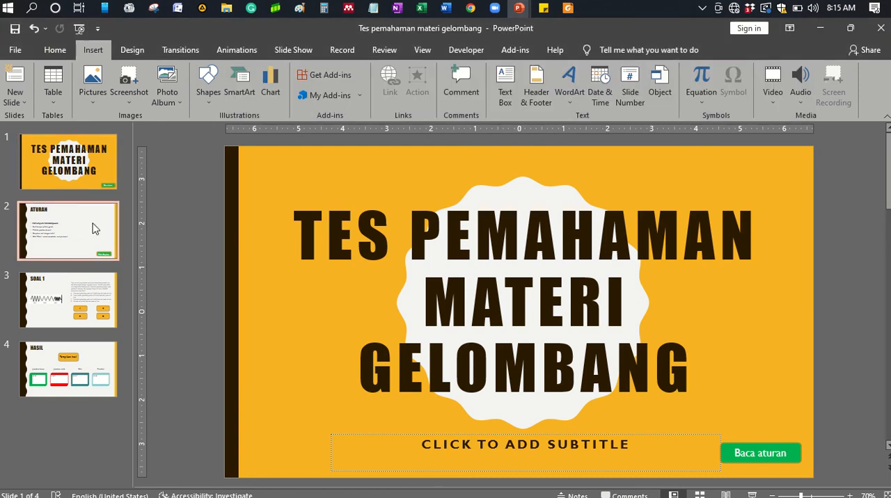
pyautogui.click(101, 289)
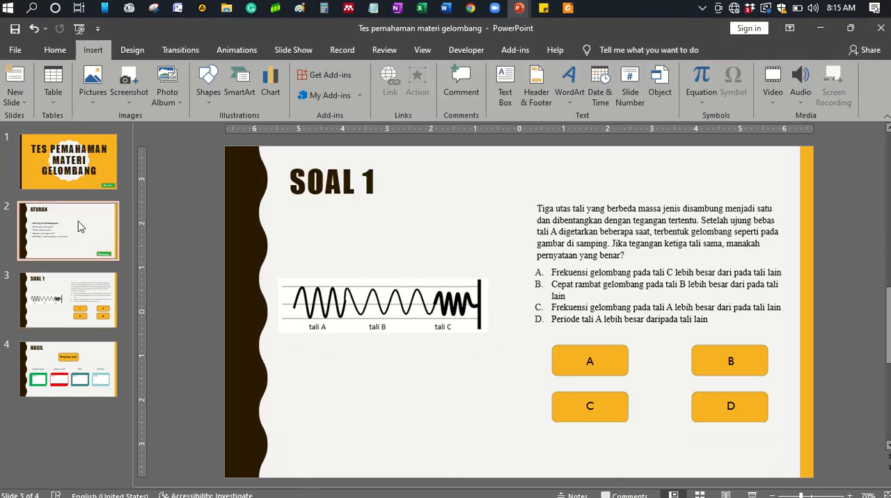
pyautogui.click(80, 233)
pyautogui.click(87, 288)
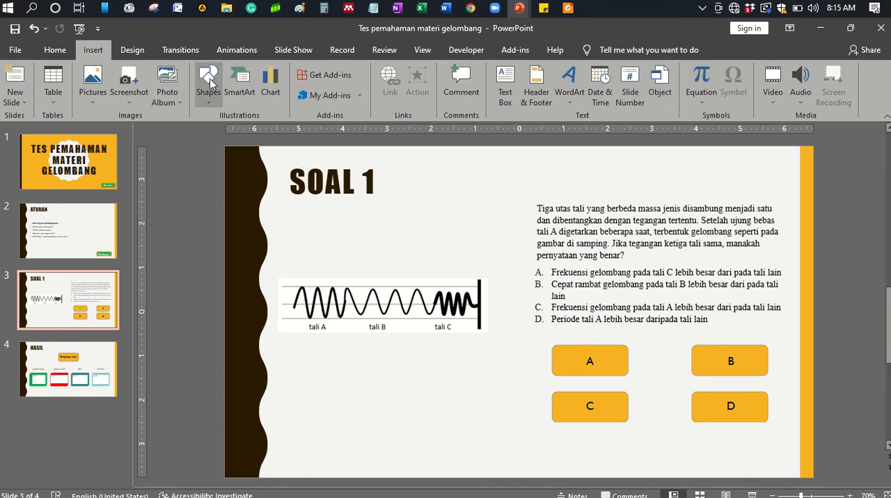
# - Draw a rectangular button shape about 2.06" wide and 0.4" high below answer D and fill it light teal
pyautogui.click(213, 97)
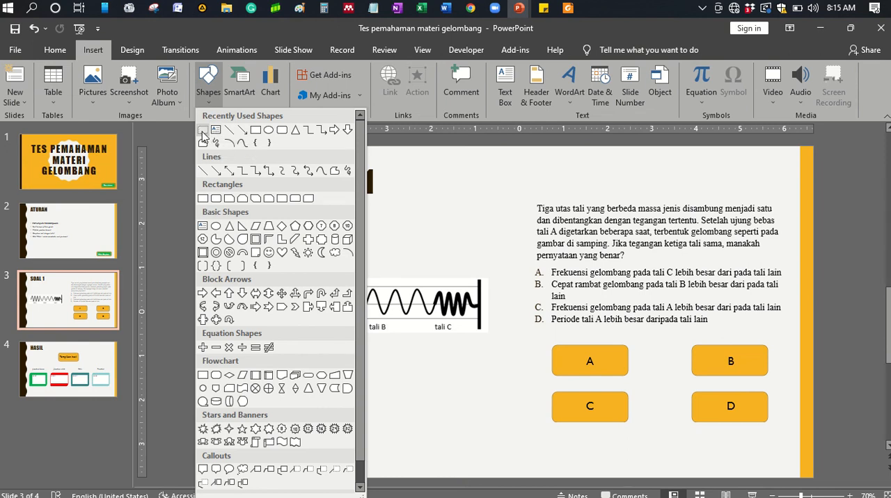
pyautogui.click(203, 131)
pyautogui.moveTo(662, 446); pyautogui.dragTo(753, 464)
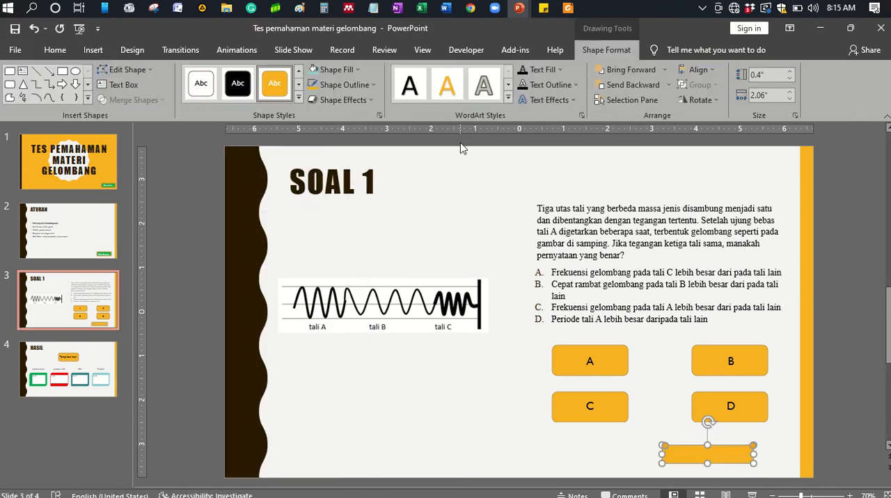
pyautogui.click(312, 72)
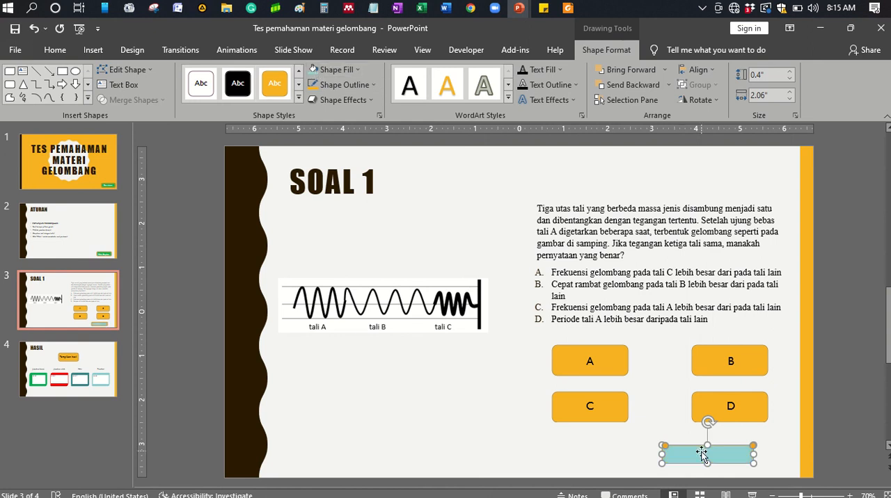
# - Label the new teal button "LANJUT" and set its text colour to red
pyautogui.rightClick(703, 460)
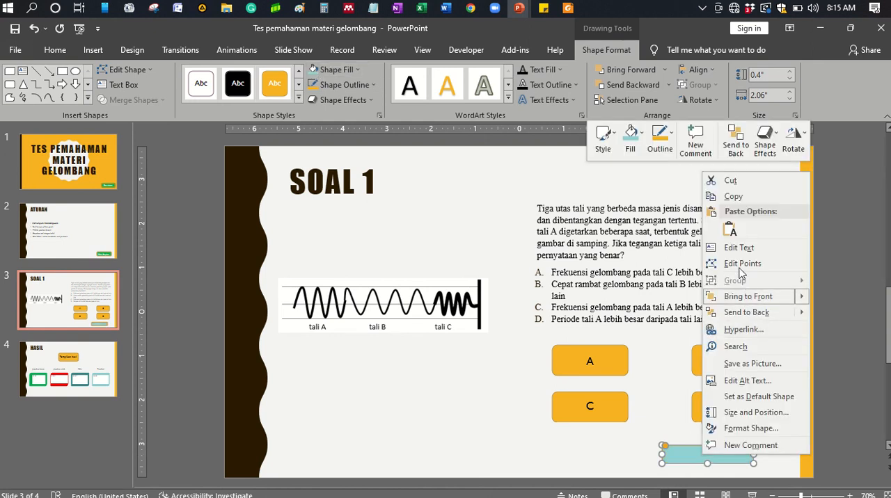
pyautogui.click(736, 247)
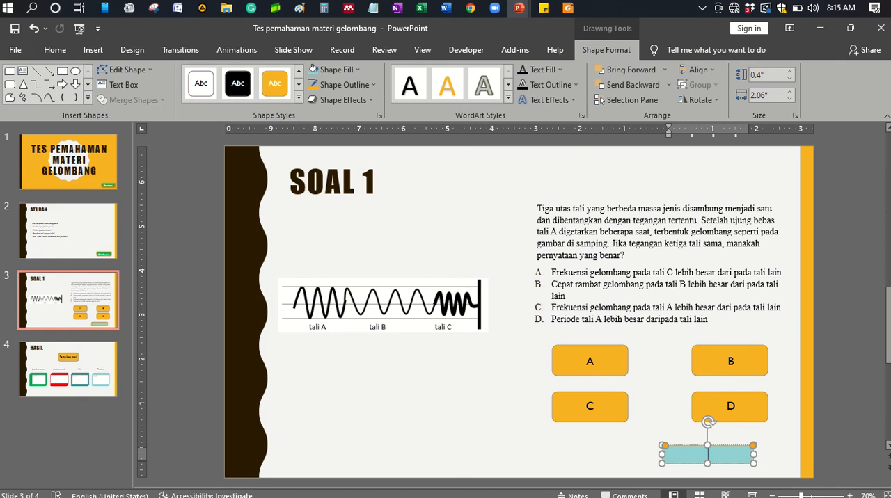
pyautogui.write('LANJUT')
pyautogui.doubleClick(721, 453)
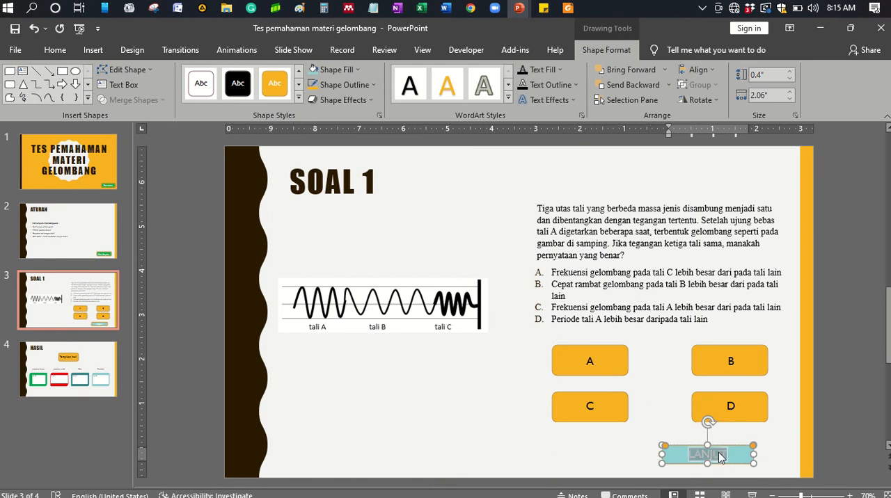
pyautogui.click(65, 47)
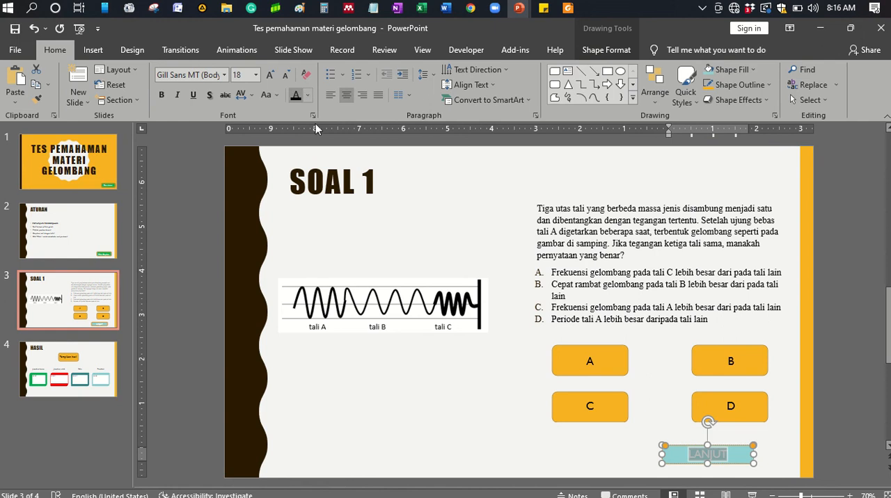
pyautogui.click(307, 96)
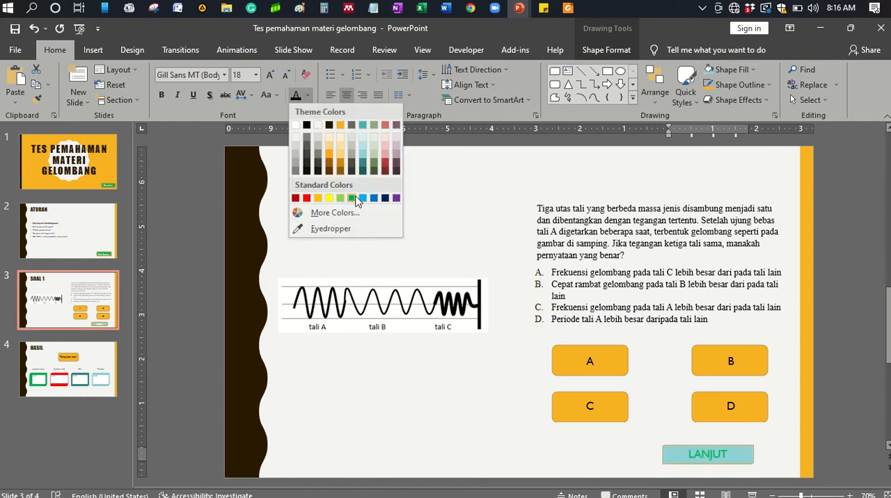
pyautogui.click(307, 199)
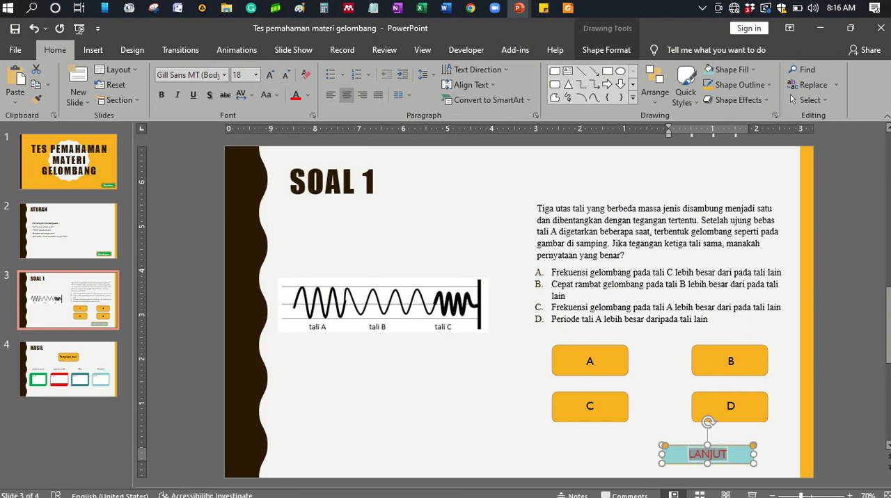
pyautogui.press('Escape')
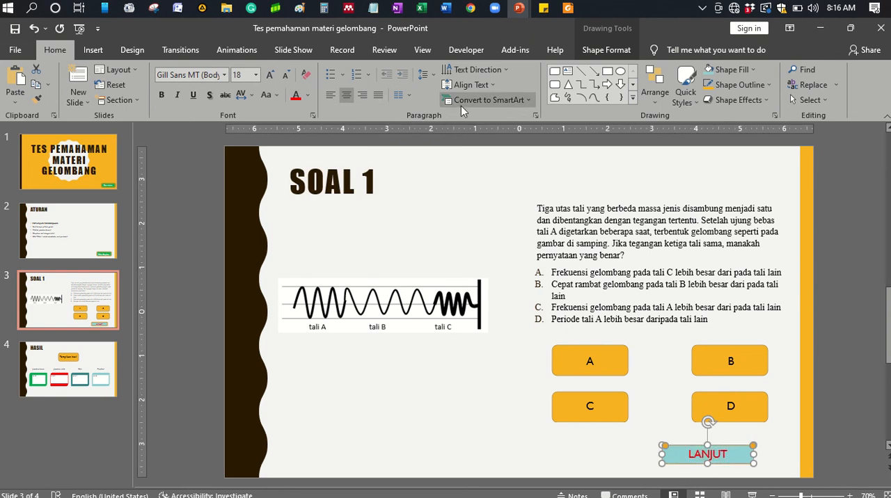
# - Assign the Slide4.NextQuestion macro as the action of the LANJUT button on the SOAL 1 slide and save the presentation
pyautogui.click(472, 51)
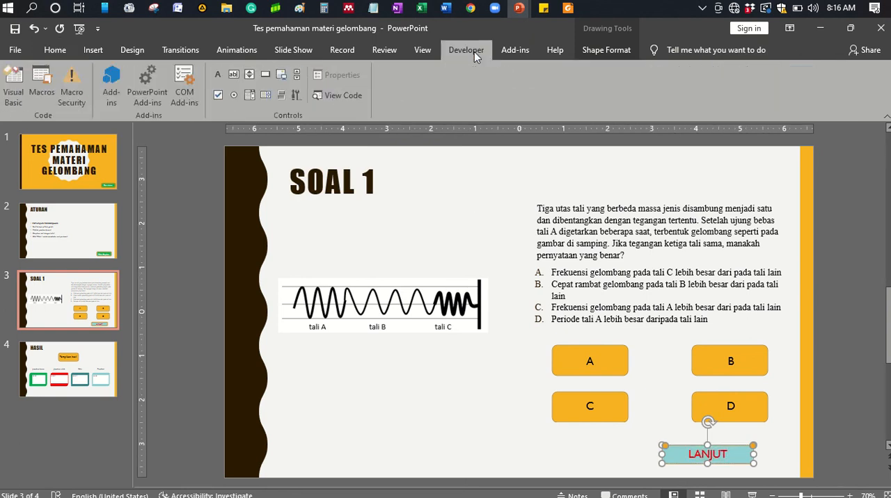
pyautogui.click(94, 53)
pyautogui.click(418, 82)
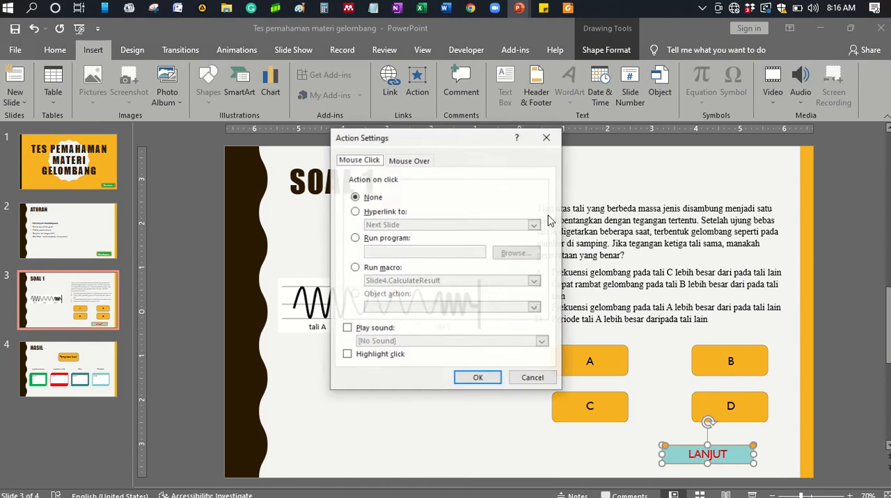
pyautogui.click(366, 270)
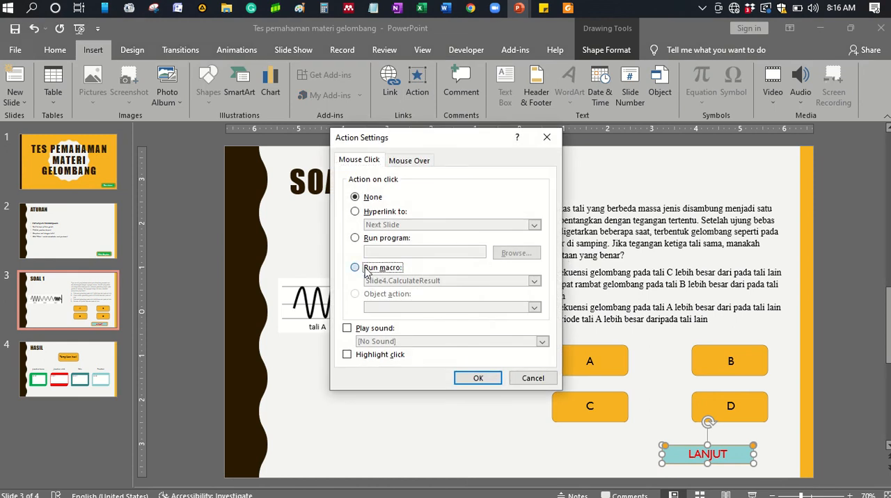
pyautogui.click(534, 281)
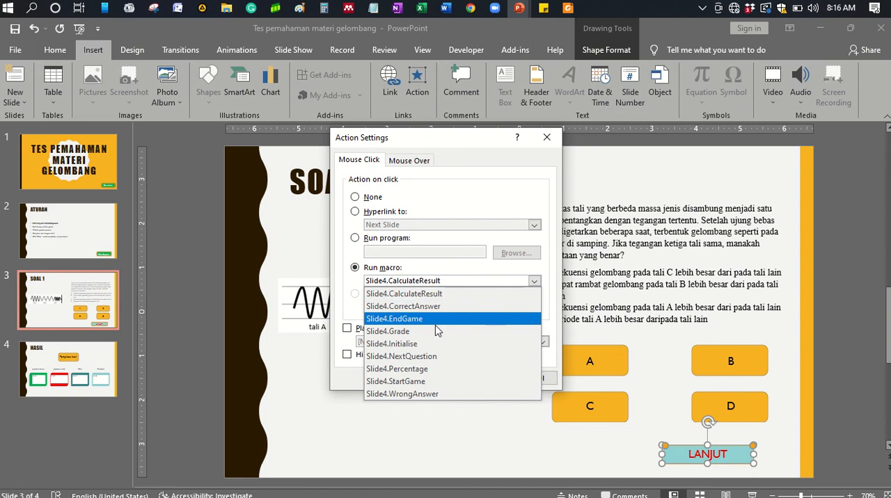
pyautogui.click(431, 357)
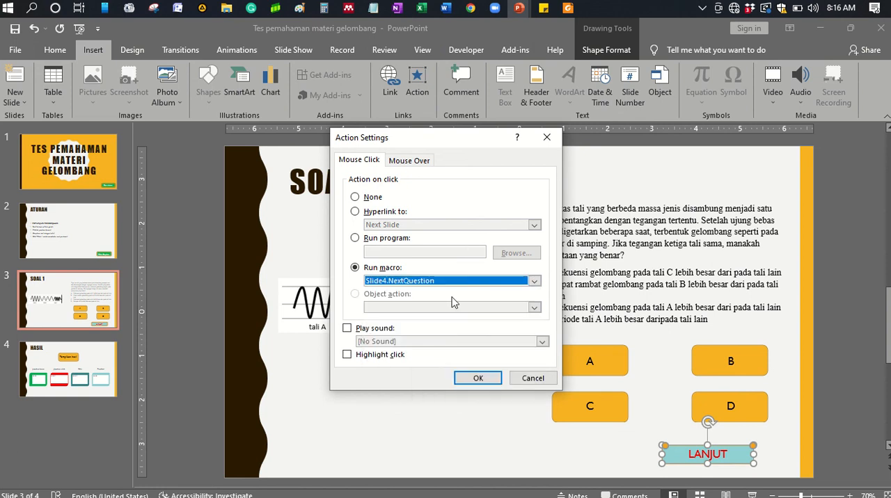
pyautogui.click(480, 383)
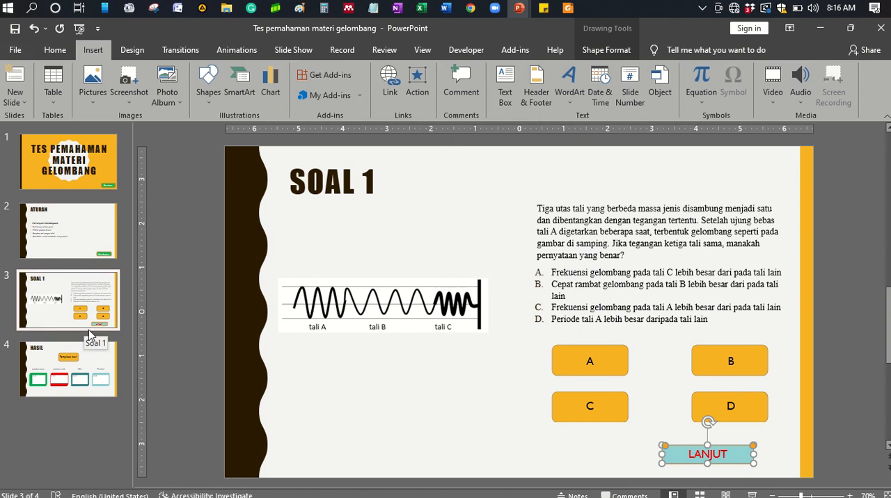
pyautogui.click(196, 390)
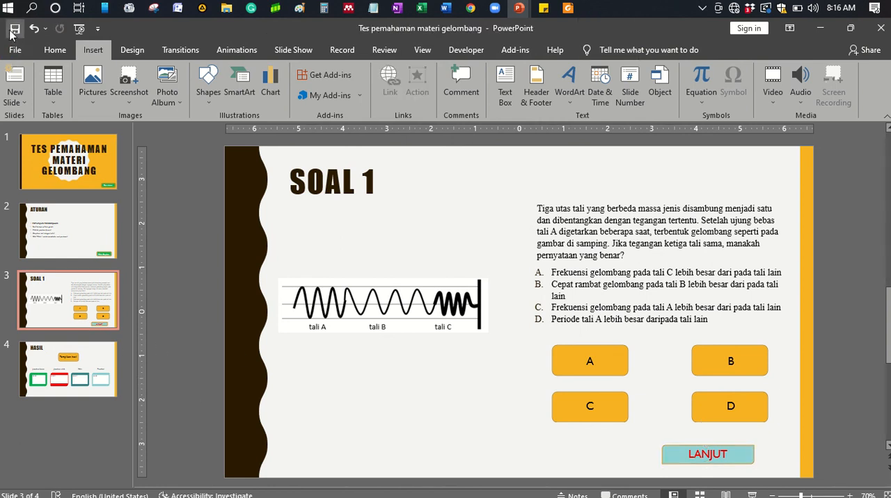
pyautogui.click(15, 28)
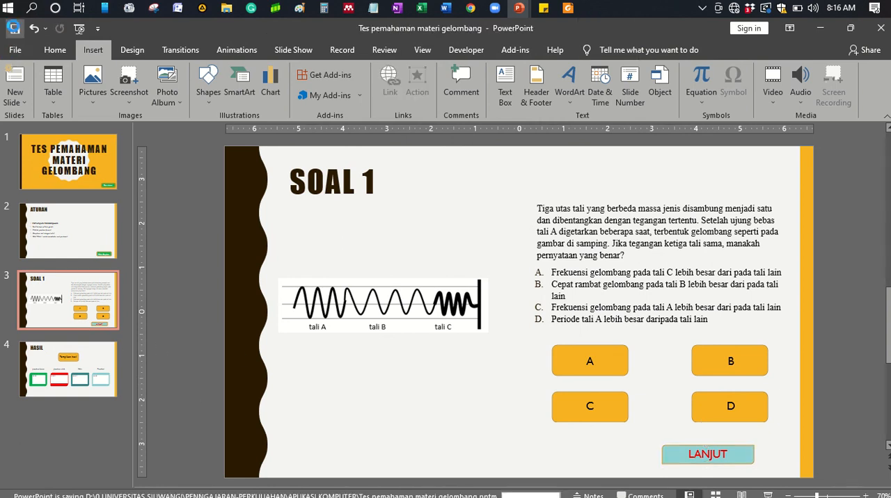
# - Check the file type offered when saving a copy in the APLIKASI KOMPUTER folder, and return to the SOAL 1 slide without saving the copy
pyautogui.click(16, 51)
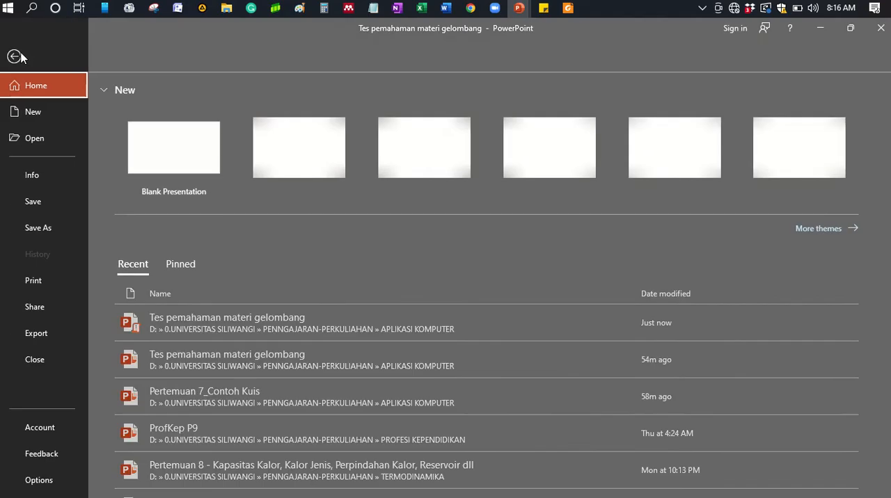
pyautogui.click(65, 231)
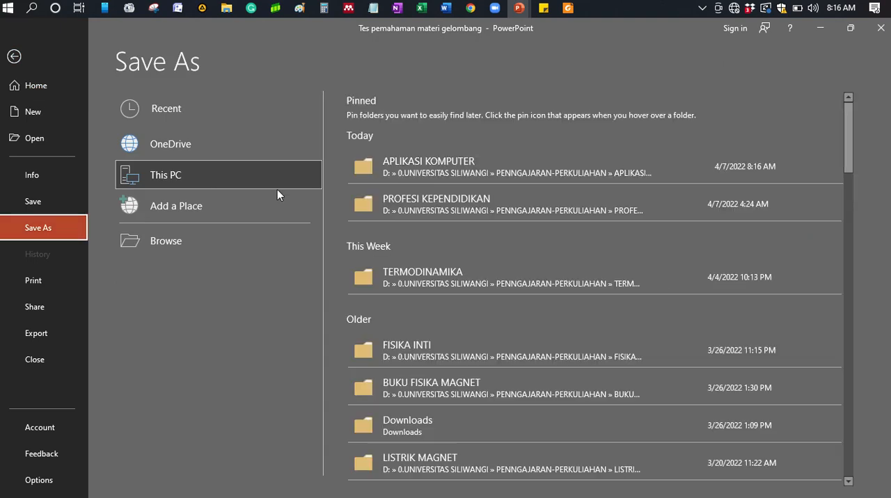
pyautogui.click(386, 174)
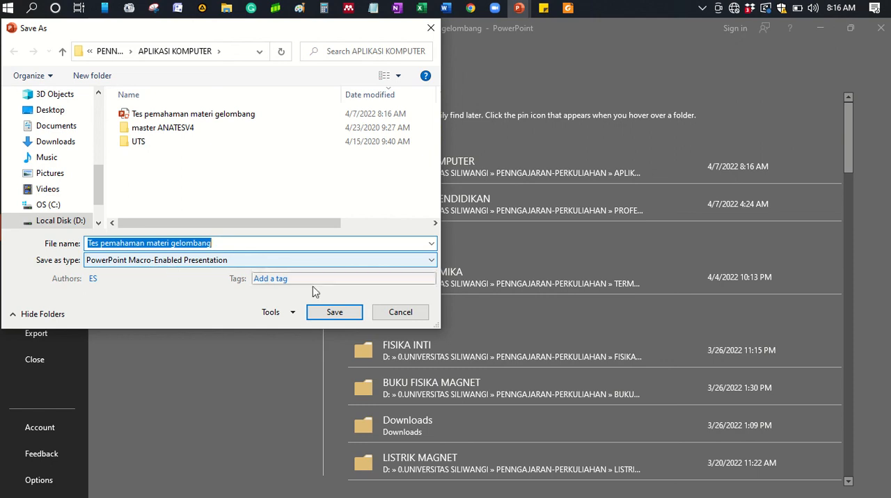
pyautogui.click(400, 313)
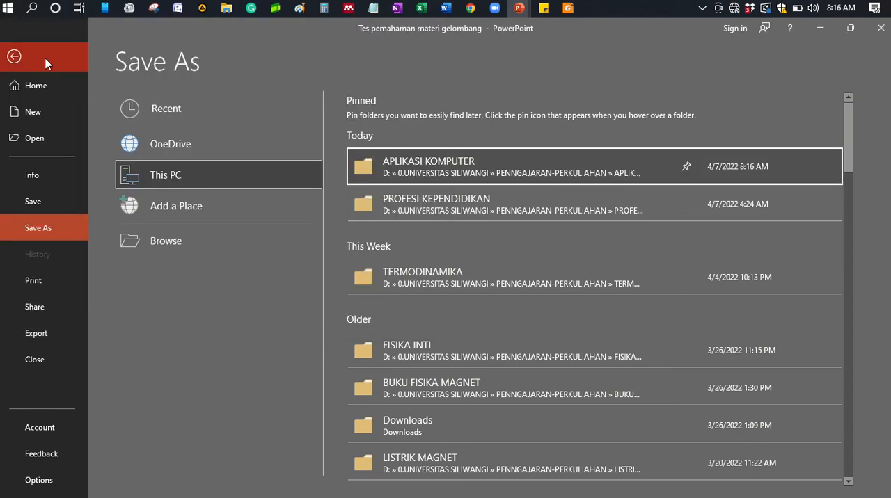
pyautogui.click(46, 59)
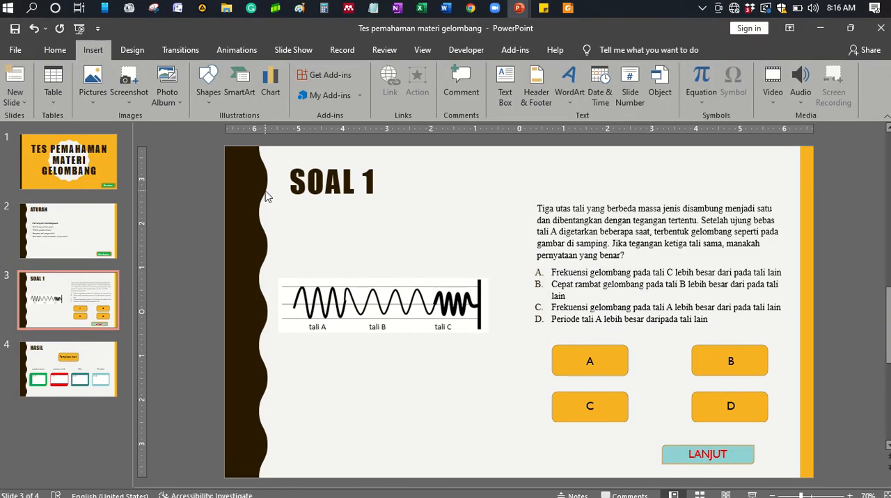